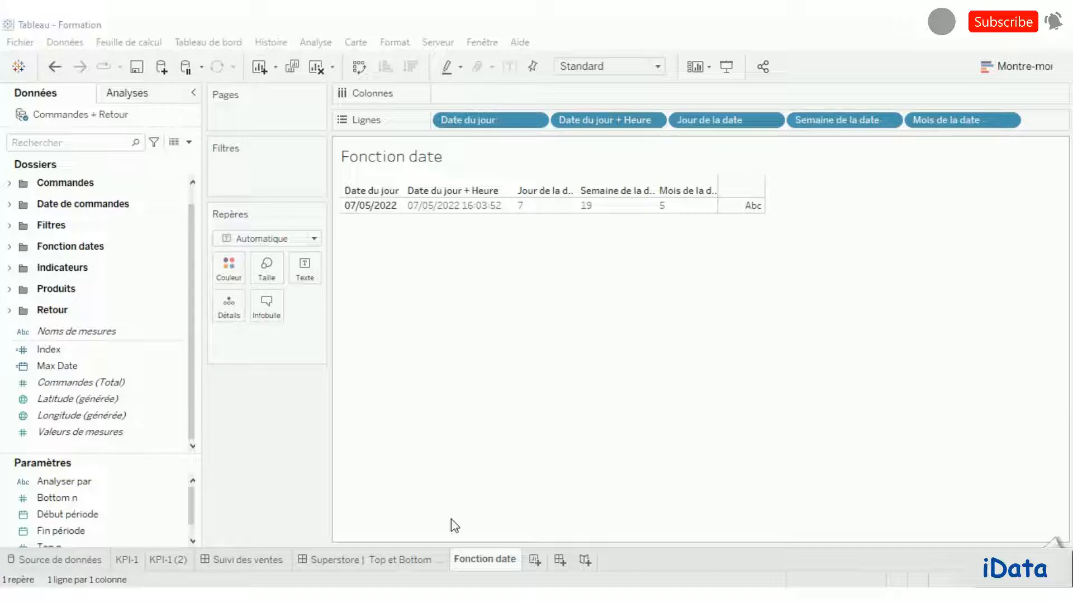
Create a calculated field named "Trimestre de la date" with the formula QUARTER(NOW())
{"action": "left_click", "coordinate": [190, 142]}
{"action": "left_click", "coordinate": [140, 160]}
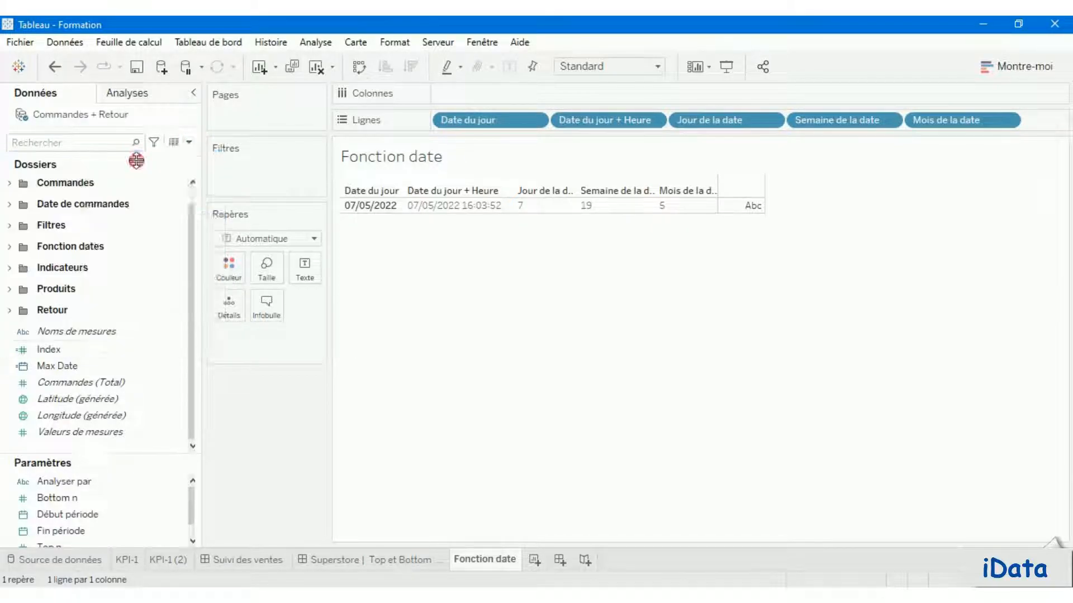
{"action": "type", "text": "T"}
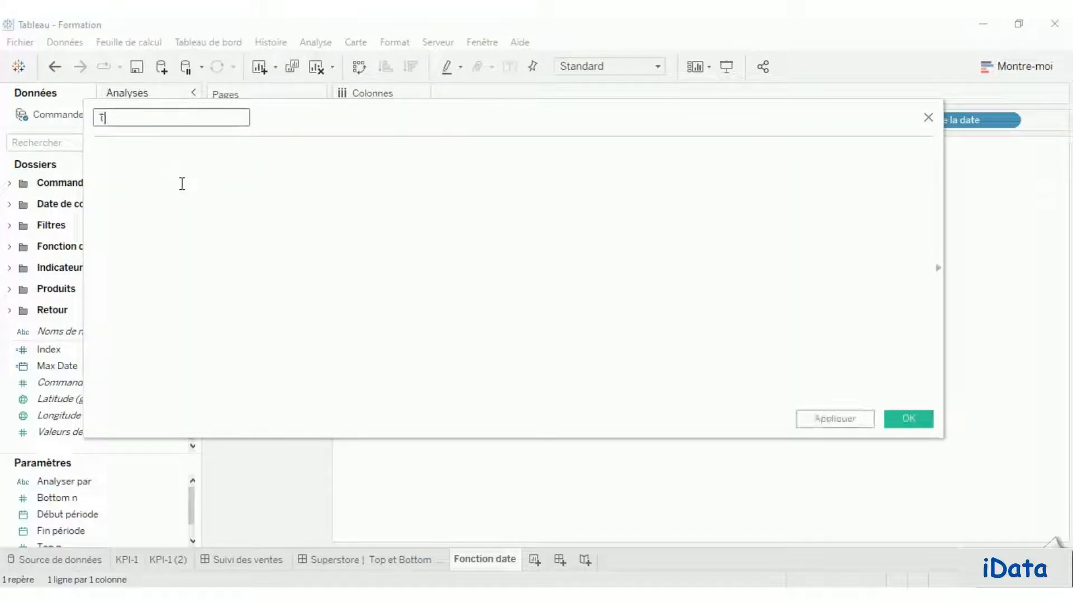
{"action": "type", "text": "rimestre de la"}
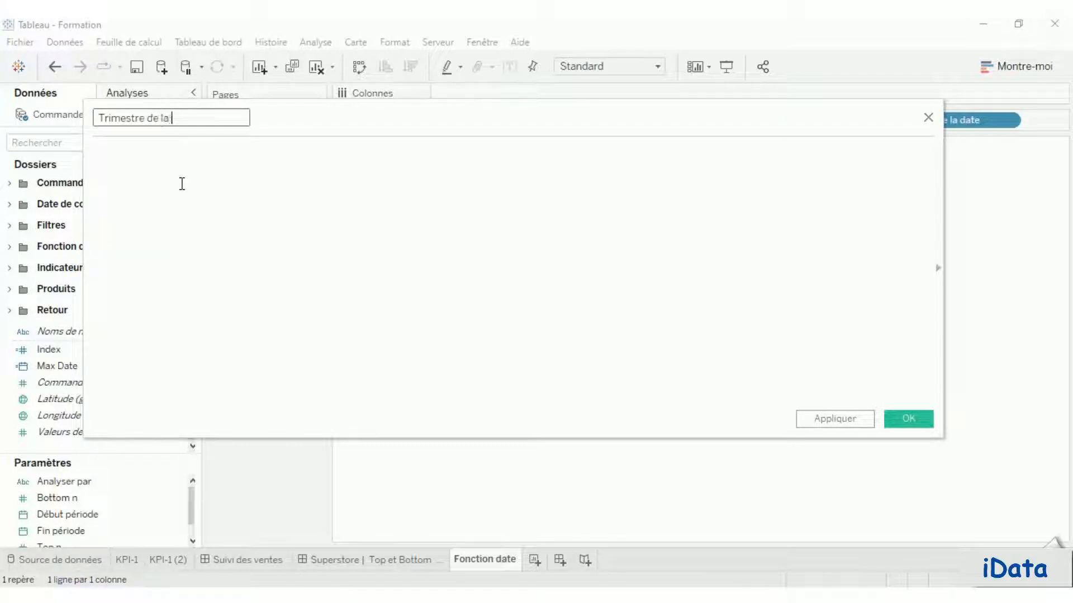
{"action": "type", "text": " date"}
{"action": "left_click", "coordinate": [182, 183]}
{"action": "type", "text": "q"}
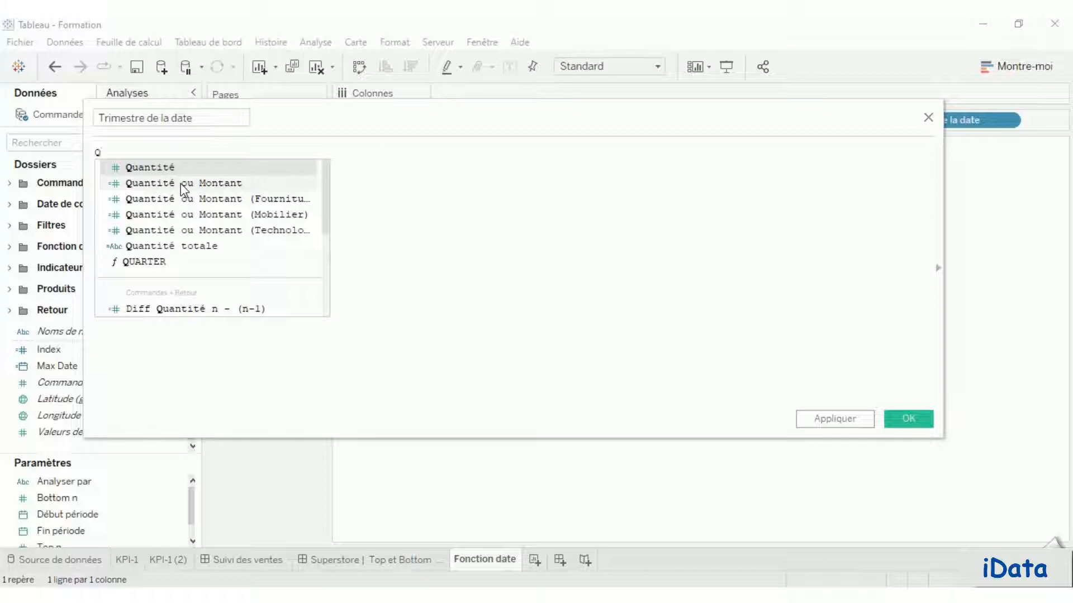
{"action": "type", "text": "uar"}
{"action": "key", "text": "Return"}
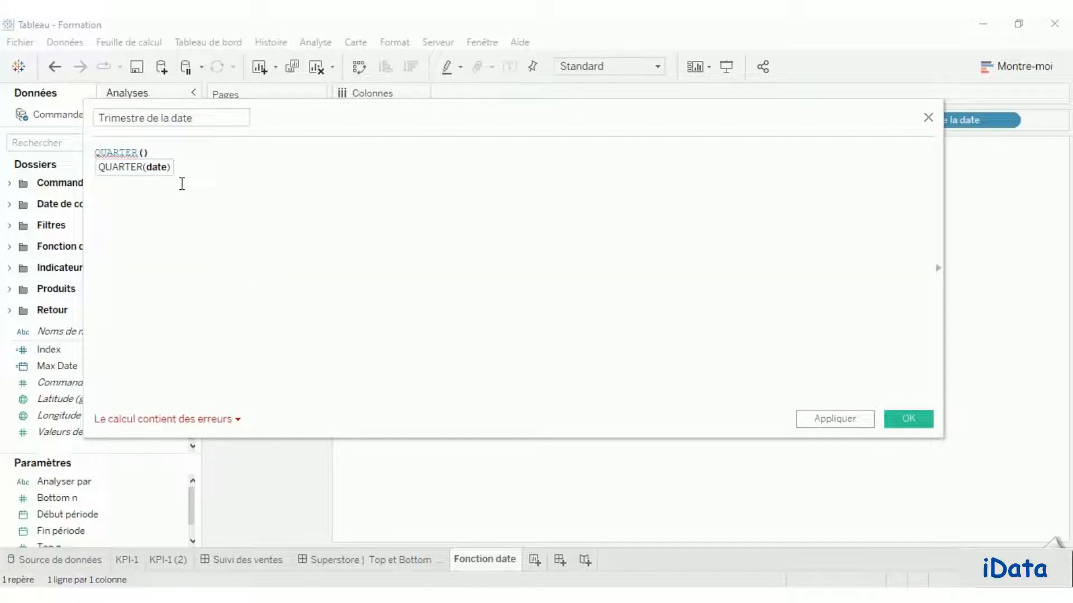
{"action": "type", "text": "no"}
{"action": "key", "text": "Return"}
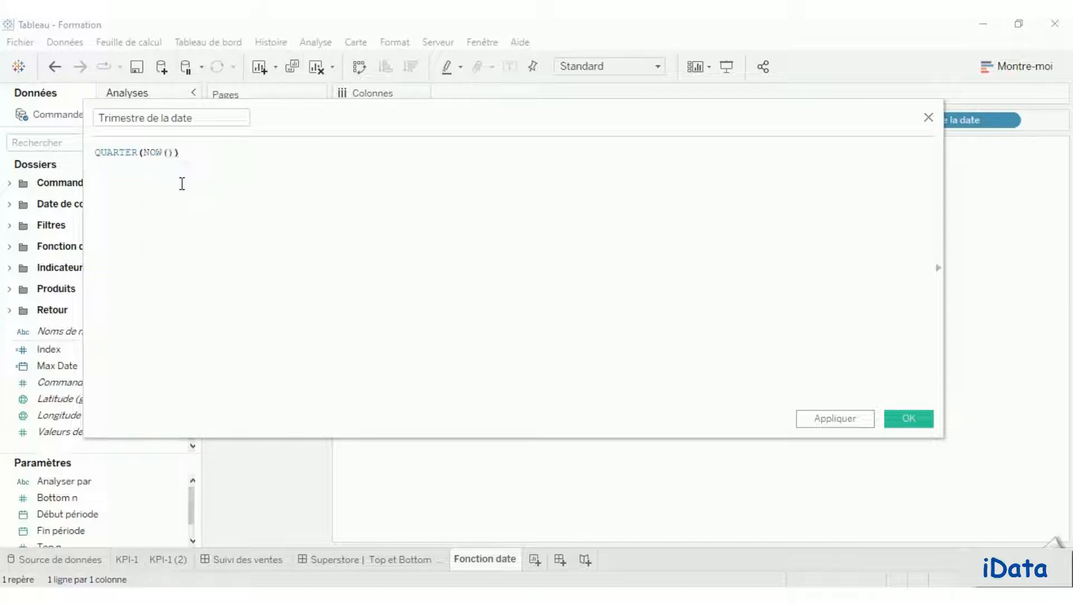
{"action": "left_click", "coordinate": [921, 426]}
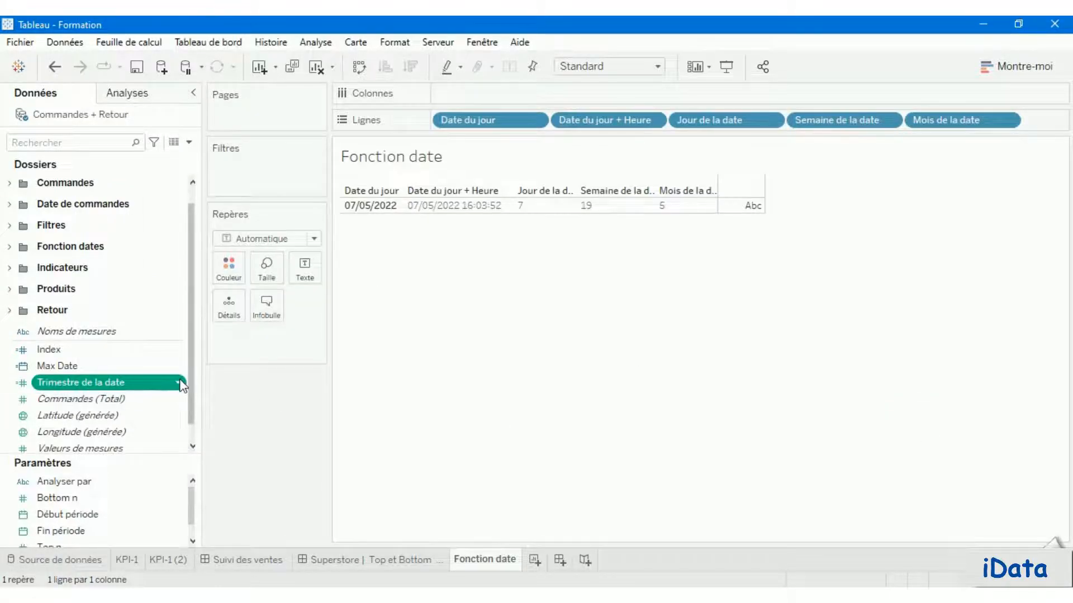
Convert Trimestre de la date to a dimension and add it at the end of the Lignes shelf
{"action": "left_click", "coordinate": [180, 382]}
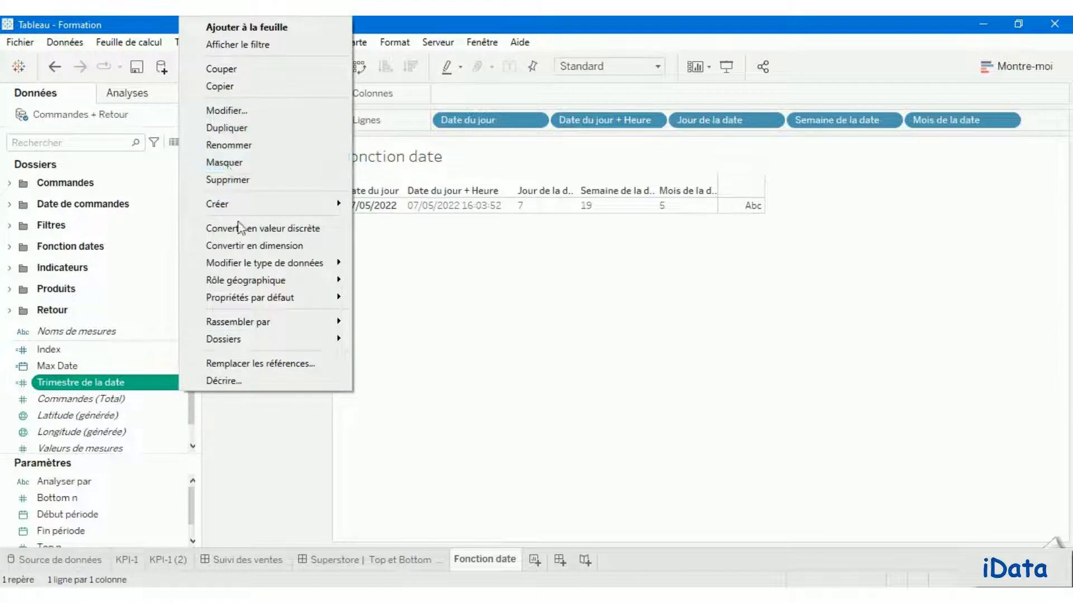
{"action": "left_click", "coordinate": [250, 246]}
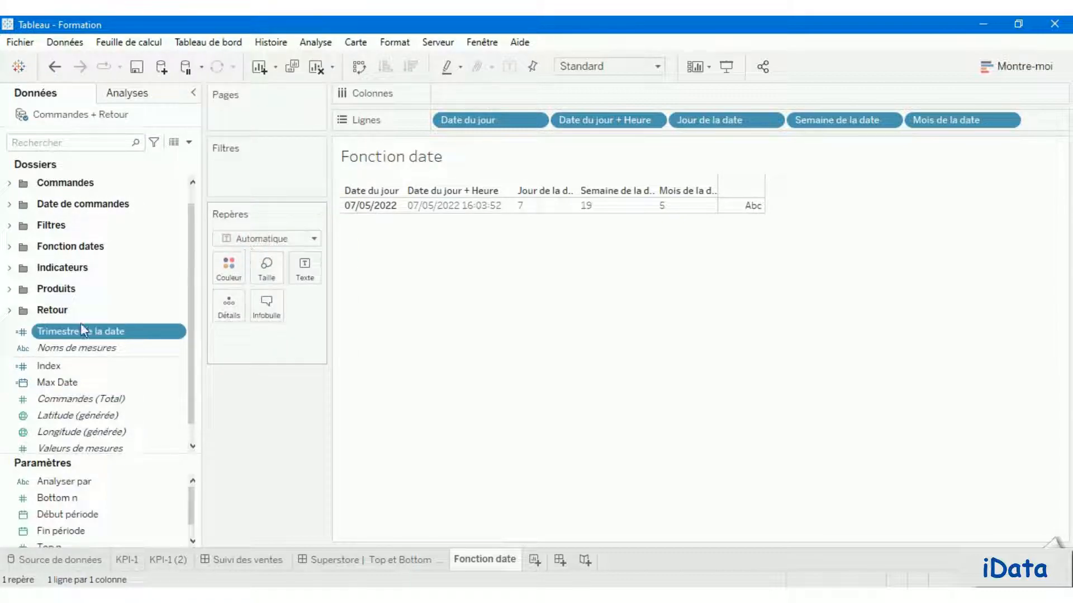
{"action": "left_click_drag", "start_coordinate": [61, 339], "coordinate": [1046, 120]}
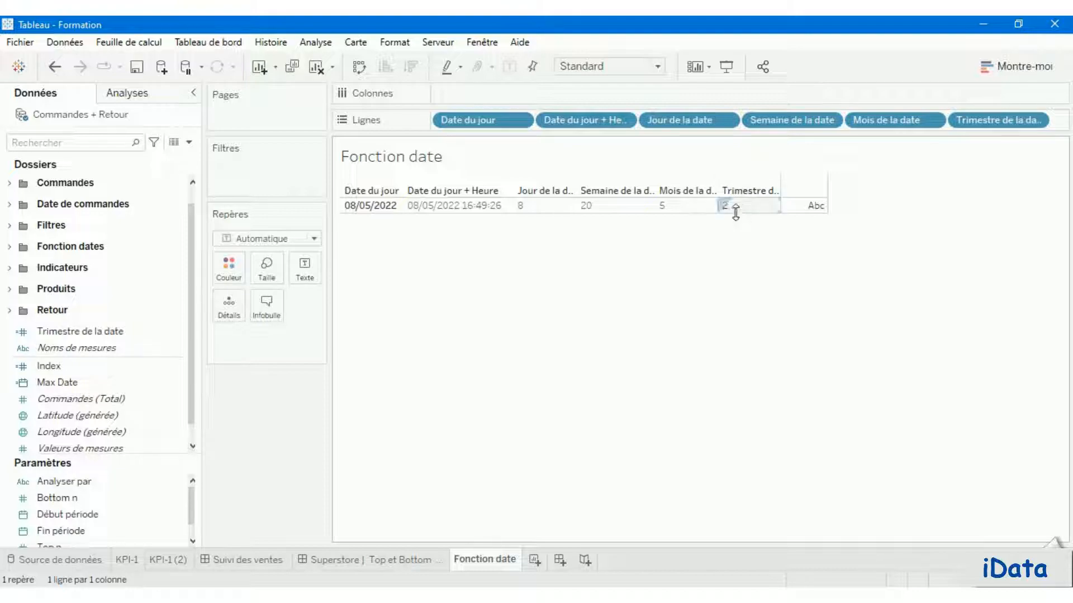
Create a calculated field named "Année de la date" with the formula YEAR(NOW())
{"action": "left_click", "coordinate": [190, 144]}
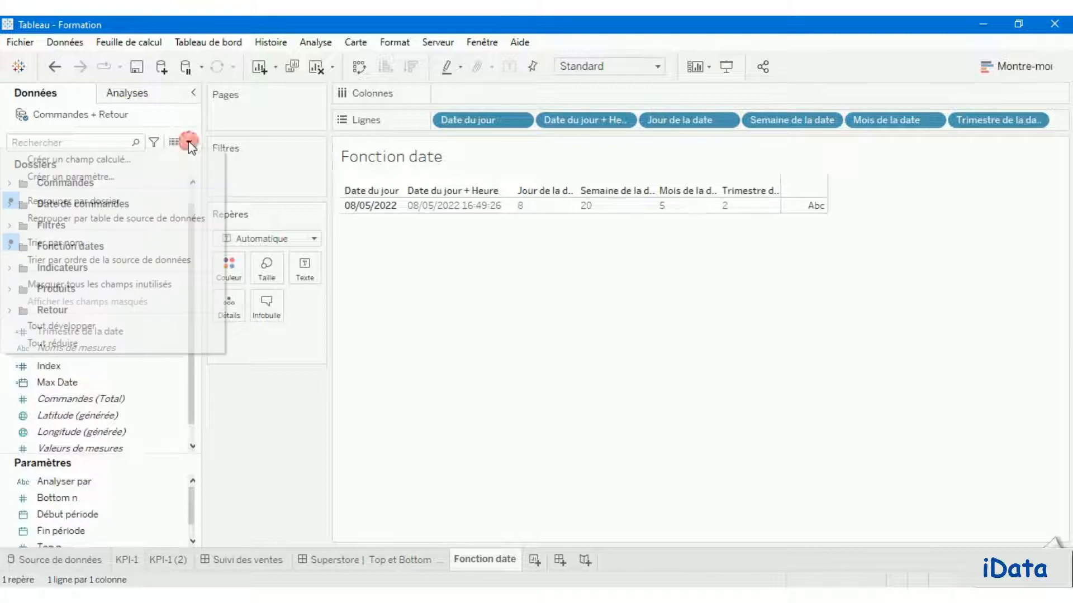
{"action": "left_click", "coordinate": [121, 162]}
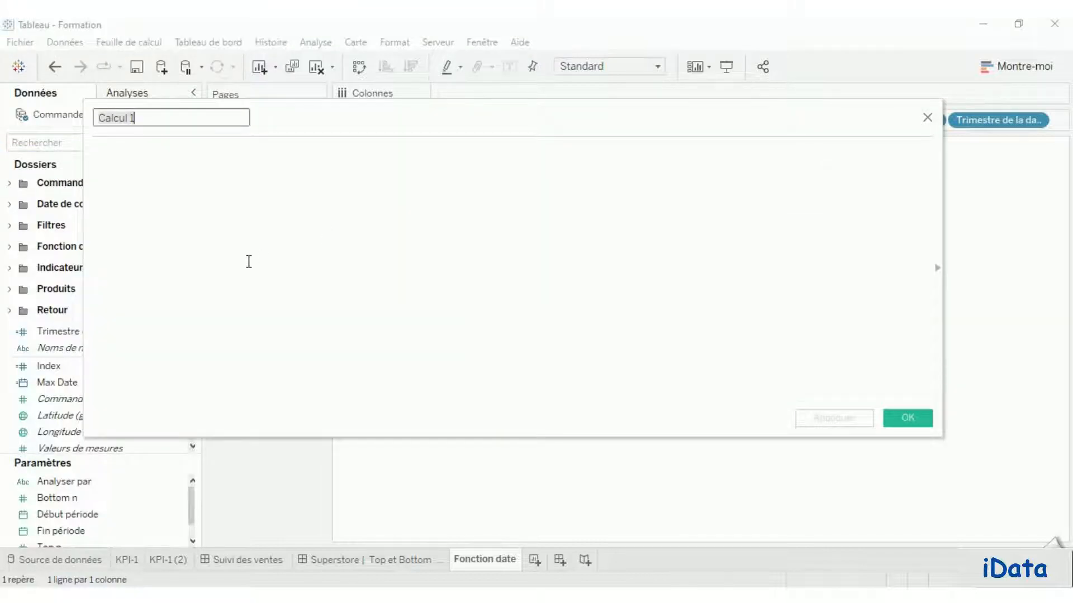
{"action": "key", "text": "BackSpace"}
{"action": "type", "text": "Anné"}
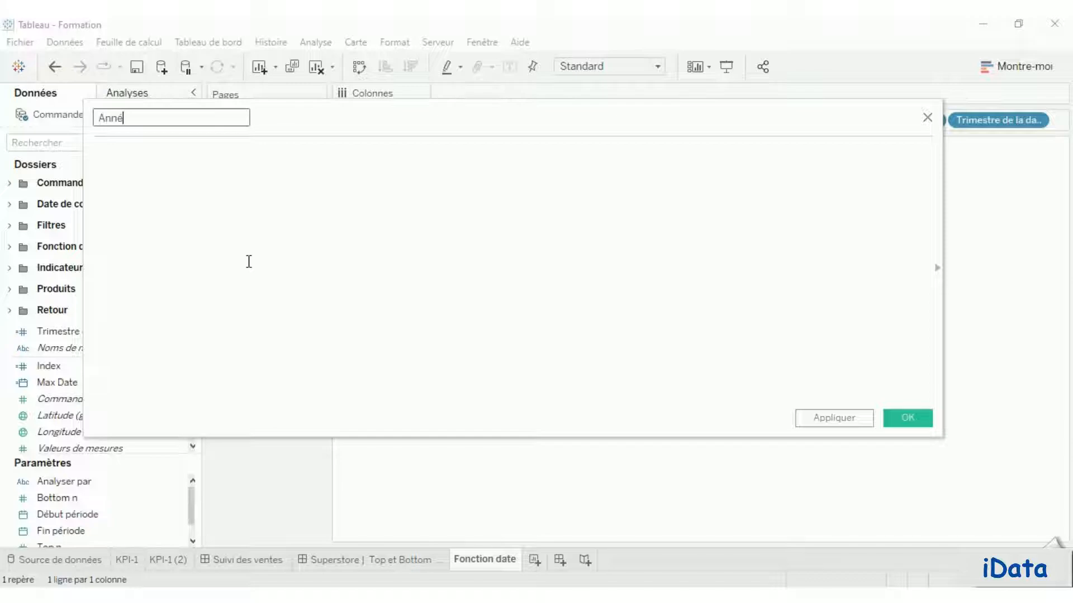
{"action": "type", "text": "e de la date"}
{"action": "key", "text": "Tab"}
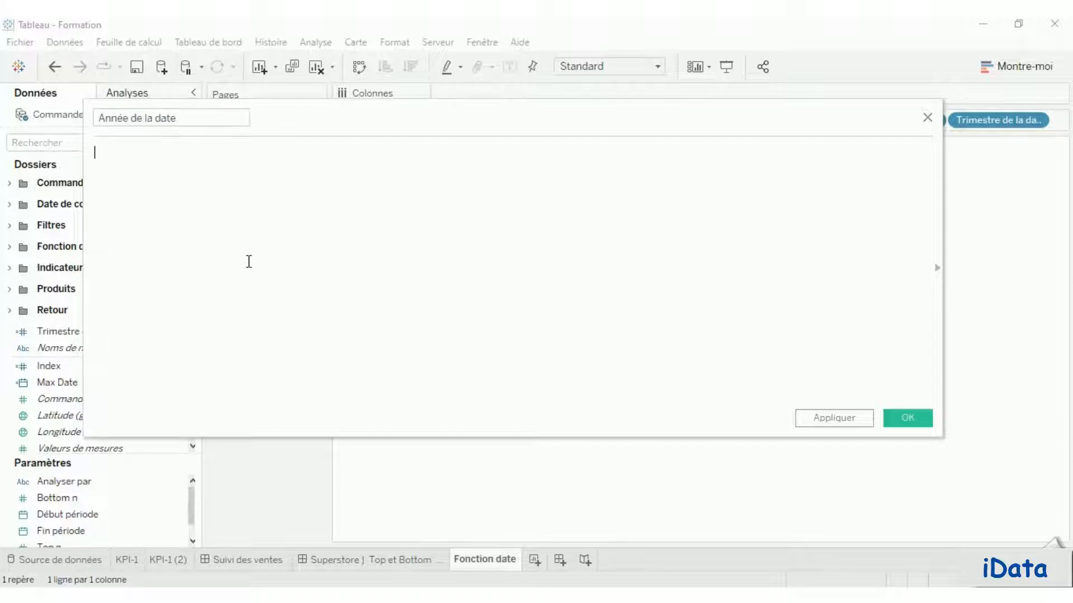
{"action": "type", "text": "YEAR("}
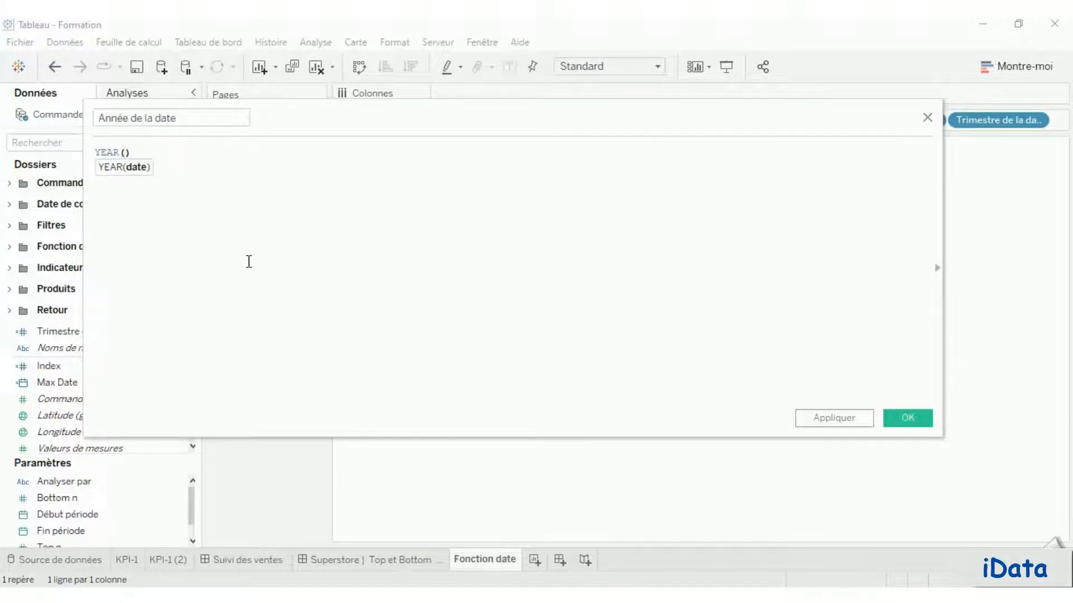
{"action": "type", "text": "now"}
{"action": "key", "text": "Return"}
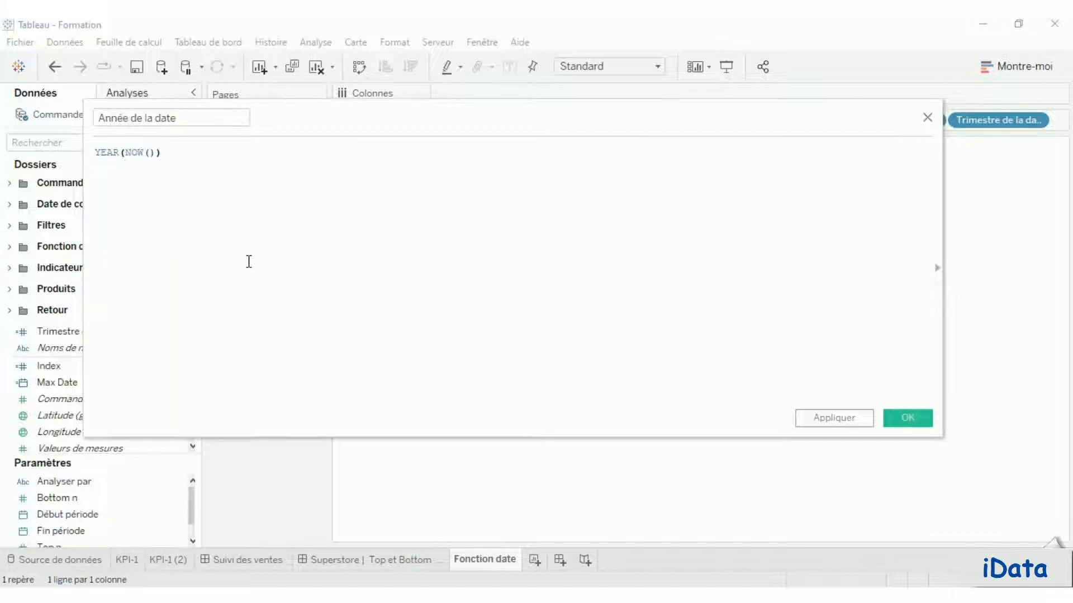
{"action": "left_click", "coordinate": [919, 418]}
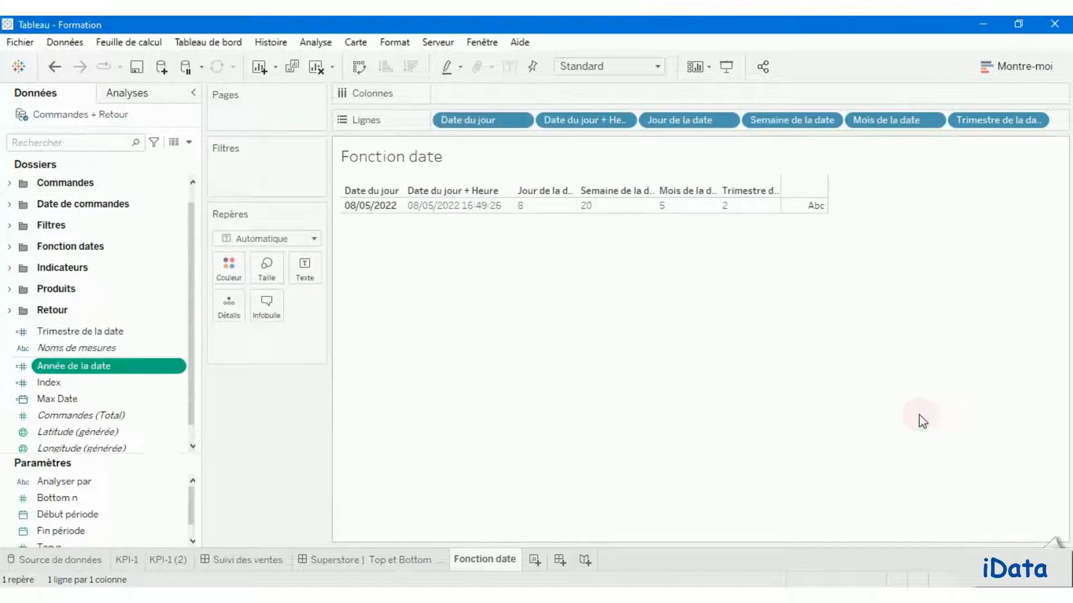
Convert Année de la date to a dimension and add it to Lignes after the quarter field
{"action": "left_click", "coordinate": [179, 366]}
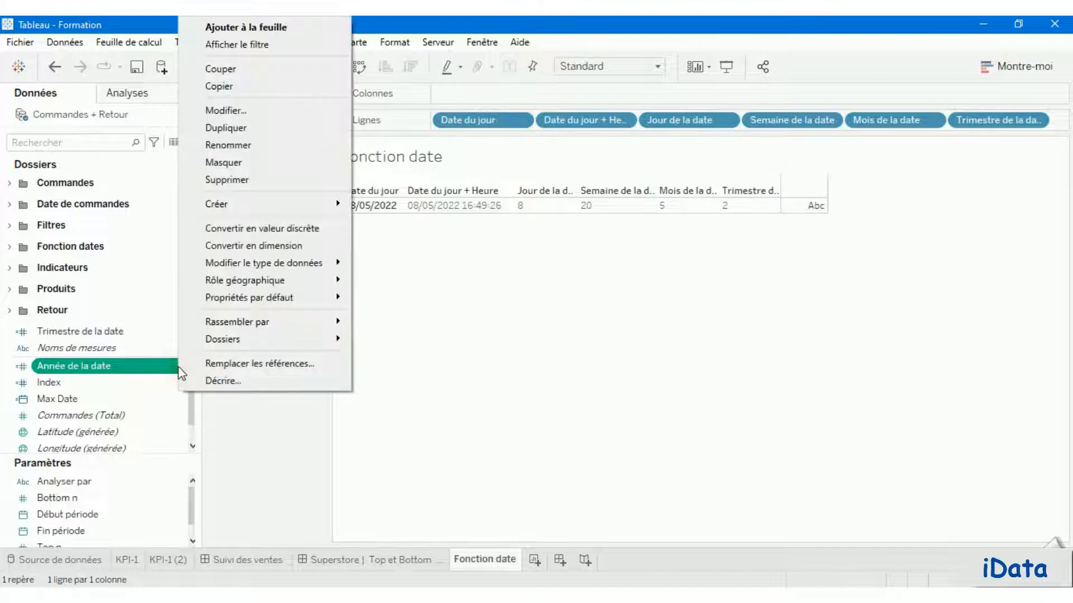
{"action": "left_click", "coordinate": [252, 246]}
{"action": "left_click_drag", "start_coordinate": [55, 333], "coordinate": [1050, 122]}
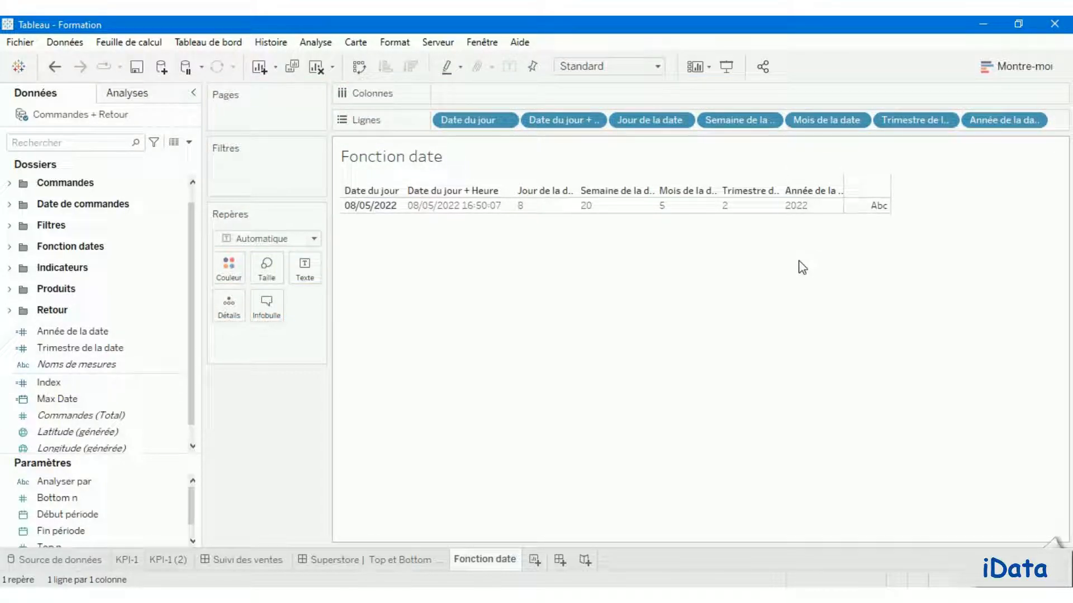
Start a new calculated field and name it "Année + 3 ans"
{"action": "left_click", "coordinate": [189, 142]}
{"action": "left_click", "coordinate": [137, 164]}
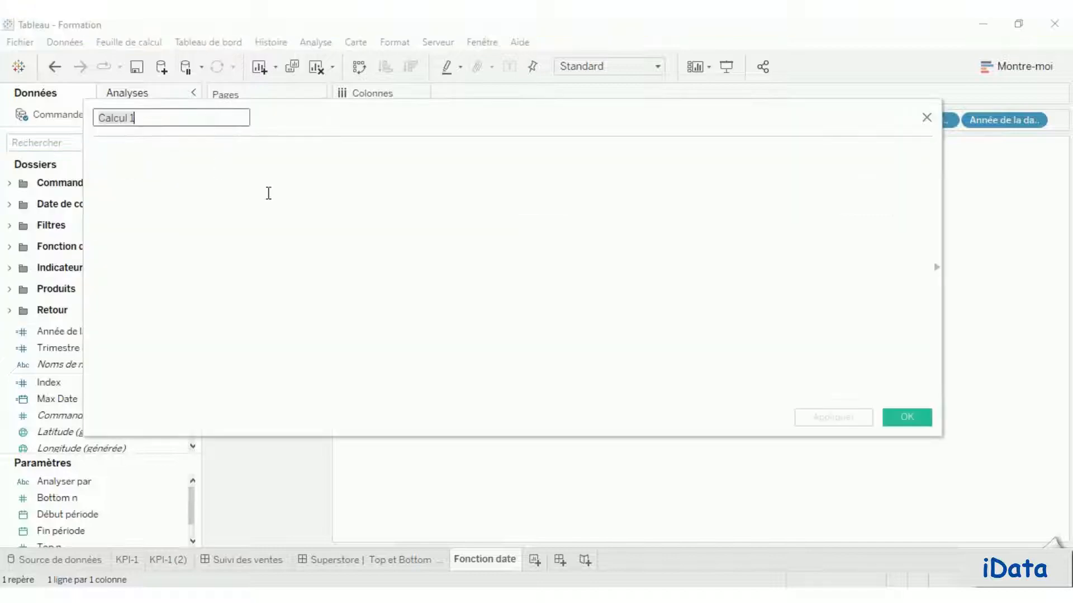
{"action": "type", "text": "Année + 3 a"}
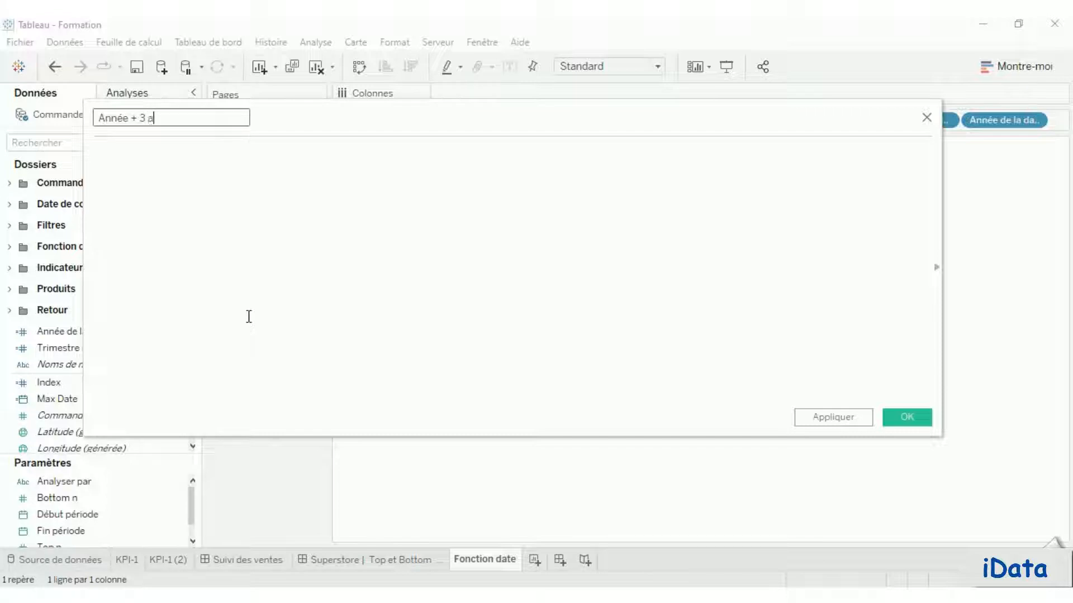
{"action": "type", "text": "ns"}
{"action": "key", "text": "Tab"}
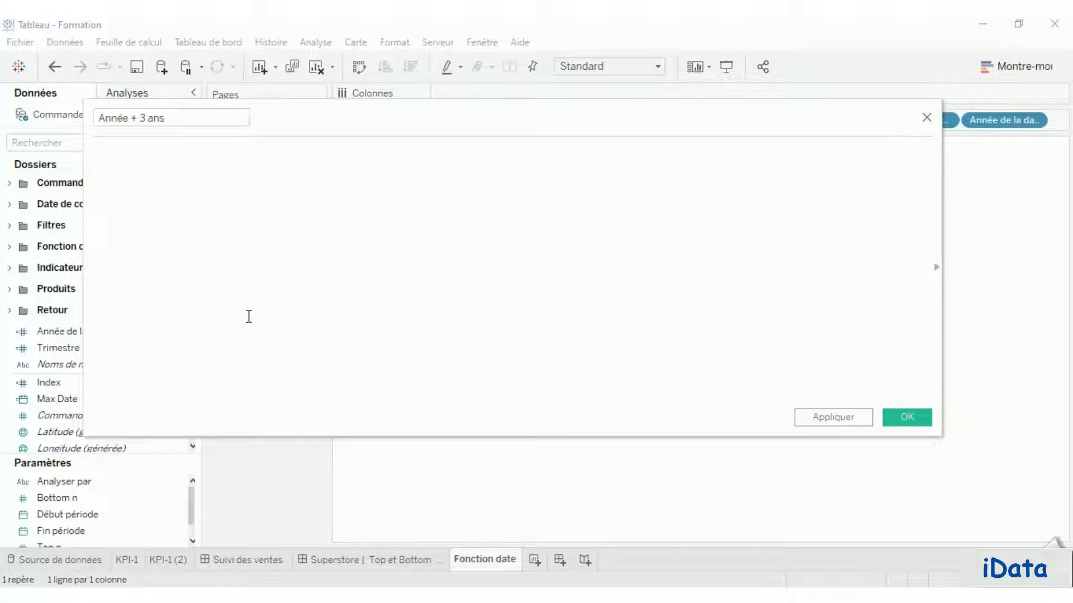
Define the Année + 3 ans calculation as DATEADD('year',3,NOW()) and save the field
{"action": "type", "text": "DAT"}
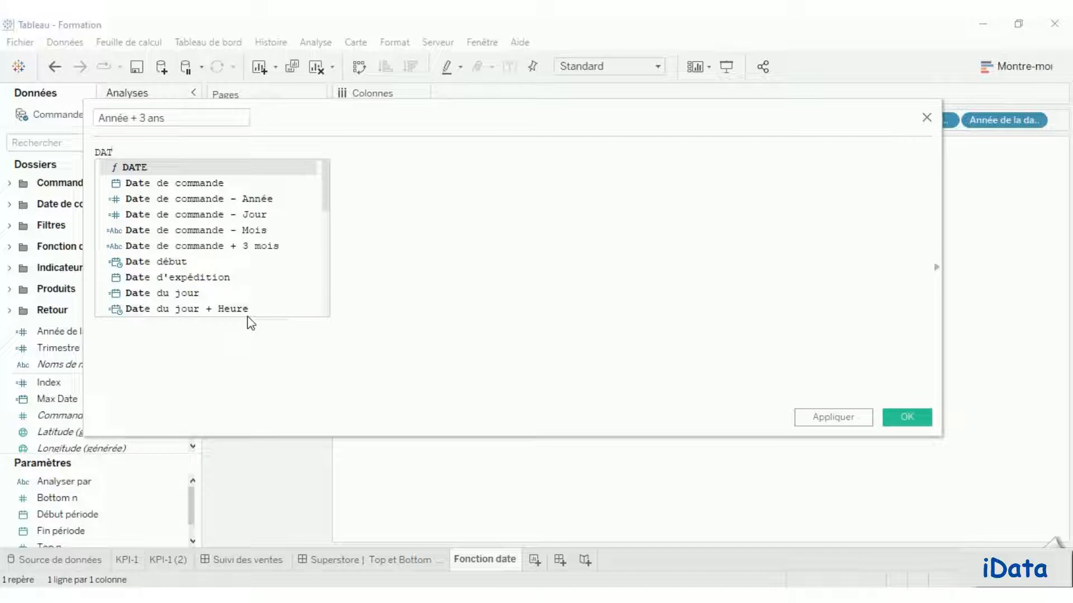
{"action": "type", "text": "EA"}
{"action": "key", "text": "Return"}
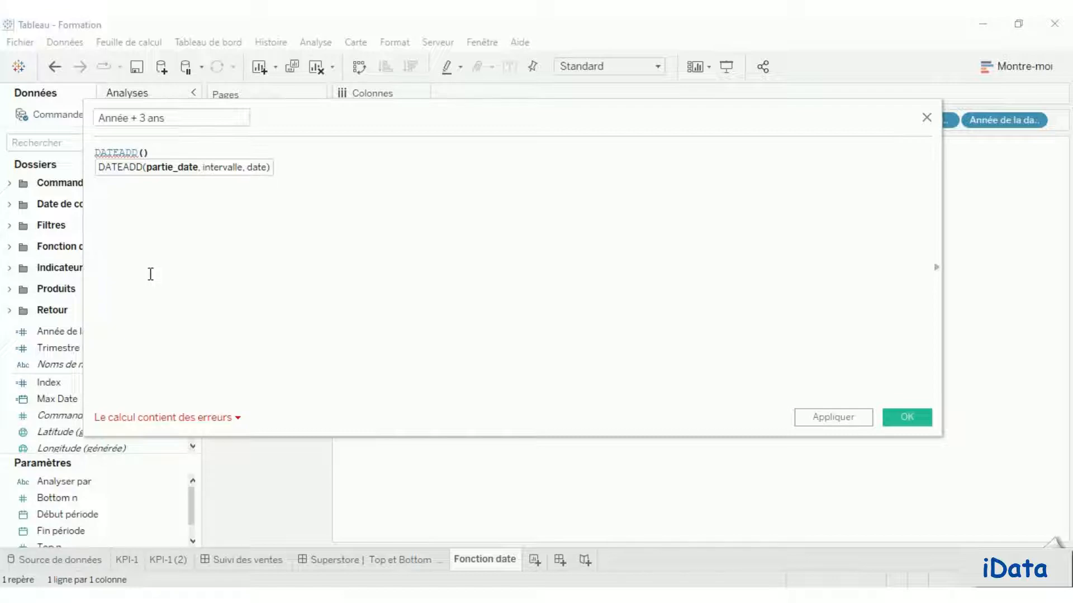
{"action": "type", "text": "4"}
{"action": "type", "text": "'year"}
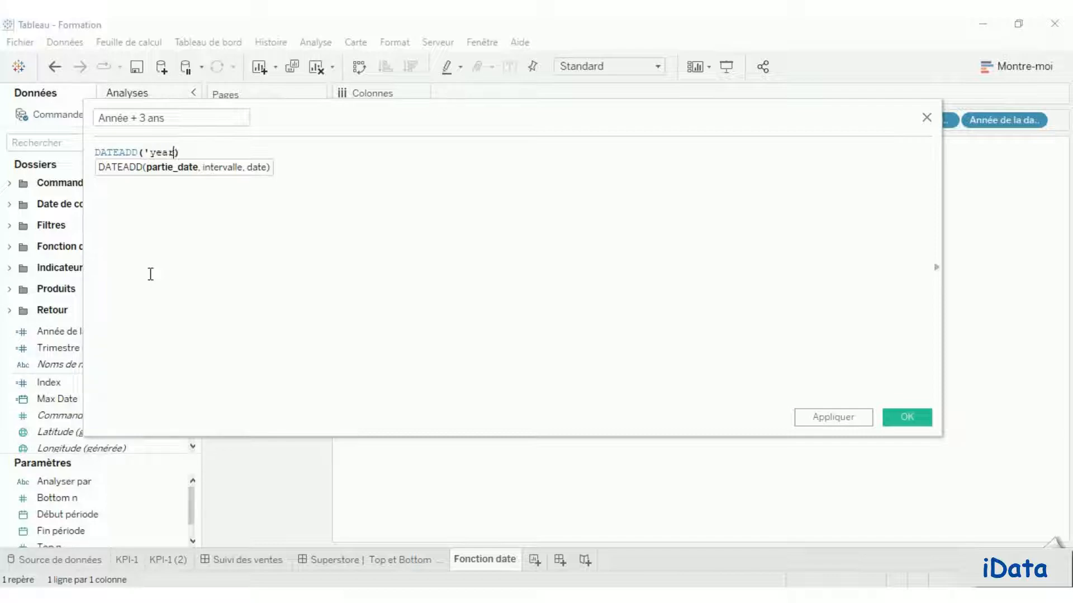
{"action": "type", "text": "',"}
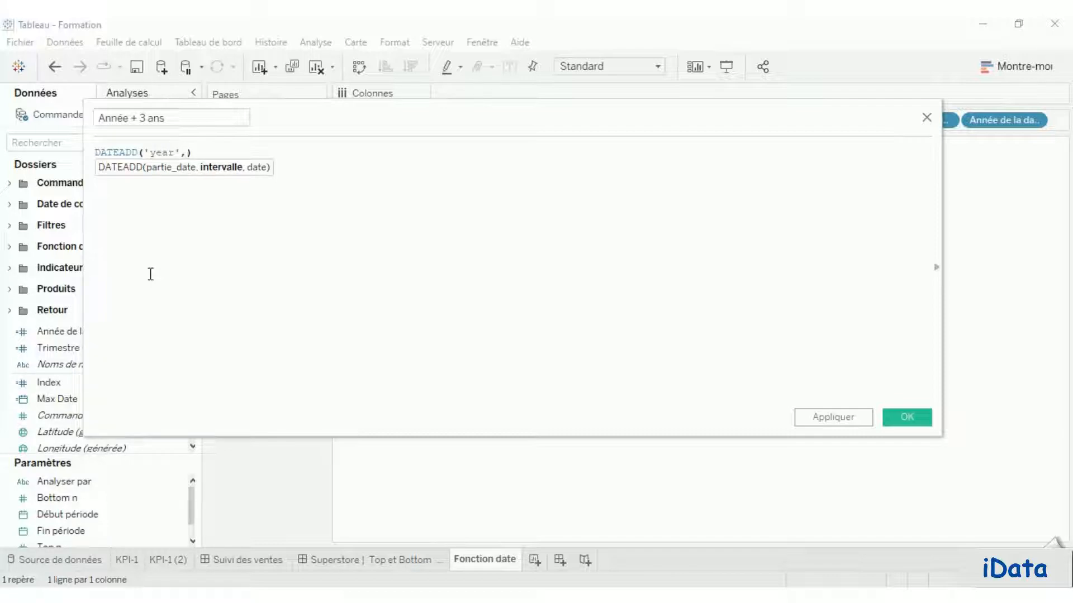
{"action": "type", "text": "3,"}
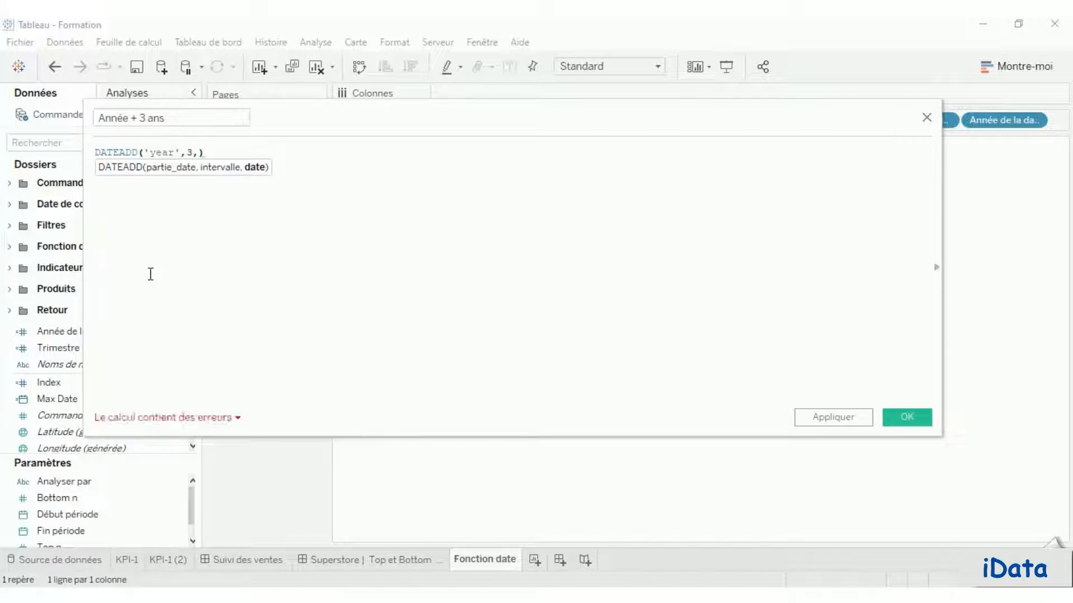
{"action": "type", "text": "now"}
{"action": "key", "text": "Return"}
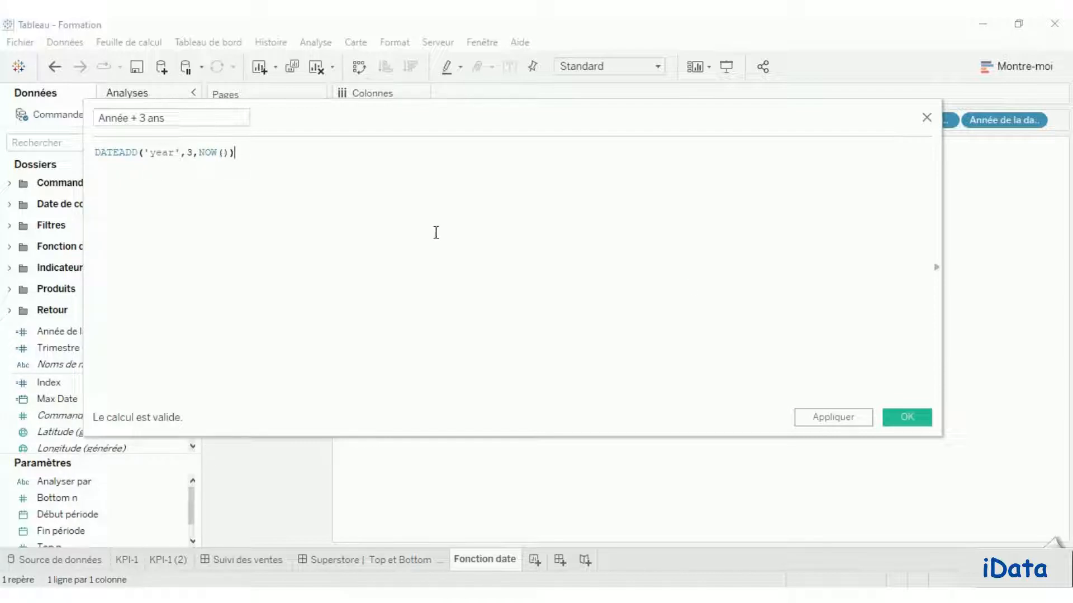
{"action": "left_click", "coordinate": [926, 417]}
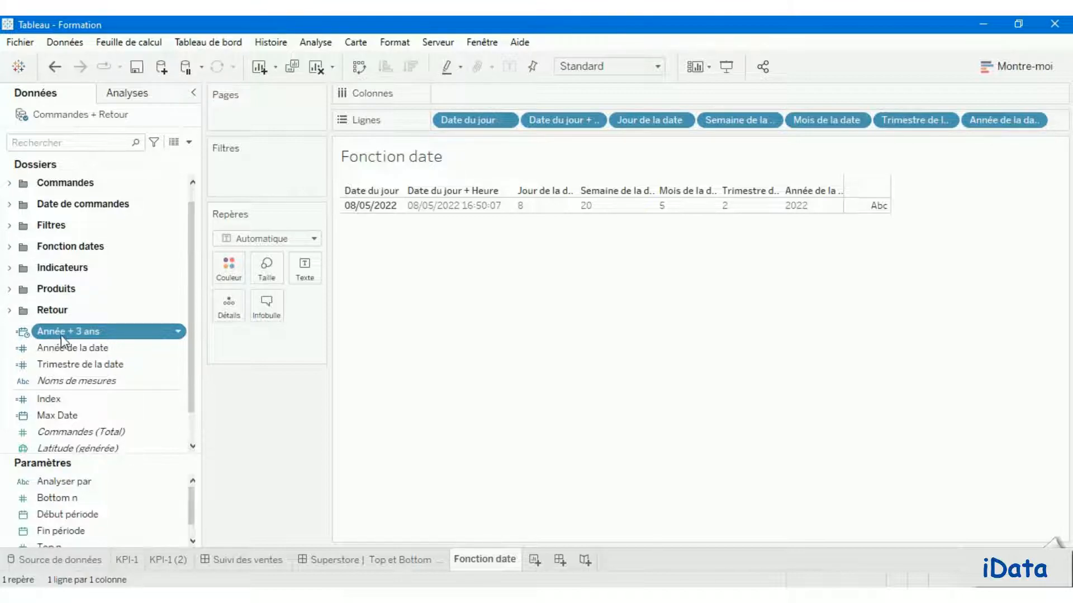
Add Année + 3 ans at the end of Lignes and narrow the data pane to make room for the fields
{"action": "mouse_move", "coordinate": [72, 335]}
{"action": "left_mouse_down"}
{"action": "mouse_move", "coordinate": [953, 233]}
{"action": "mouse_move", "coordinate": [1054, 120]}
{"action": "left_mouse_up"}
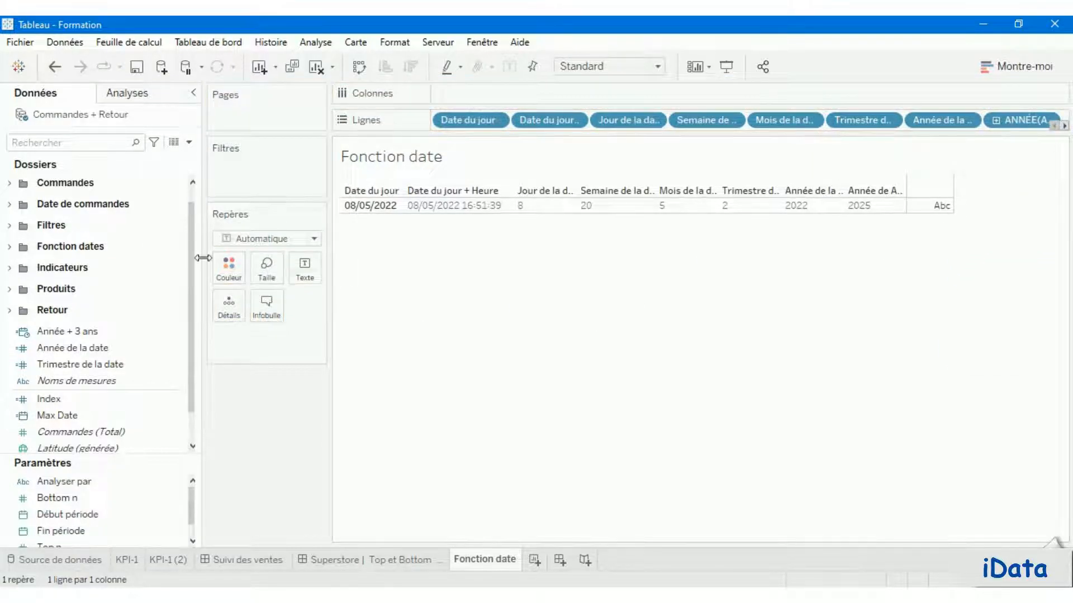
{"action": "left_click_drag", "start_coordinate": [205, 278], "coordinate": [129, 290]}
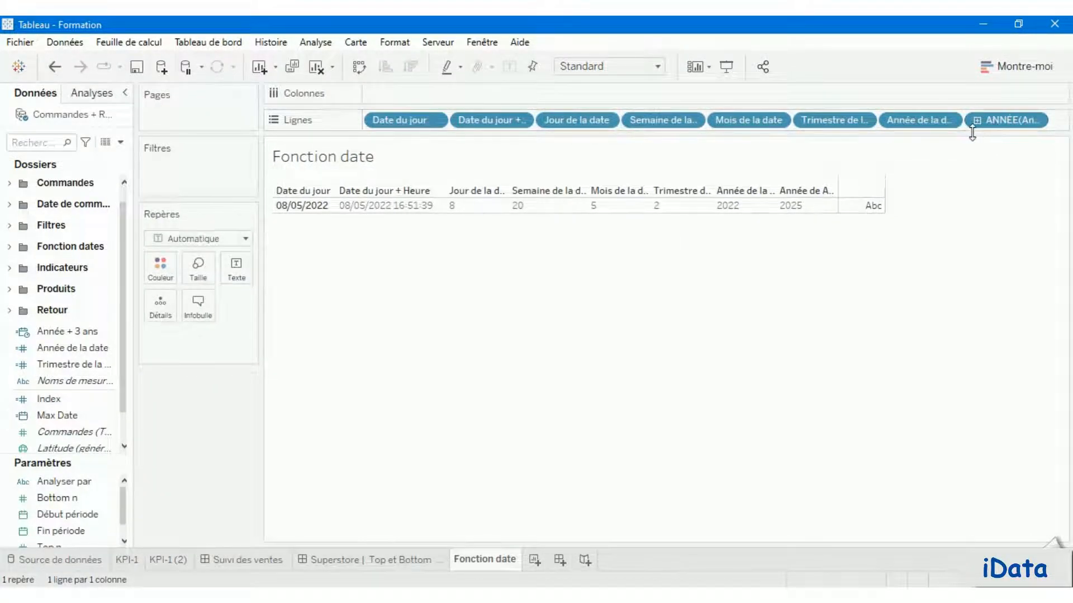
Set the Année + 3 ans field in Lignes to exact date (Date exacte) and make it discrete (Discret)
{"action": "left_click", "coordinate": [1034, 122]}
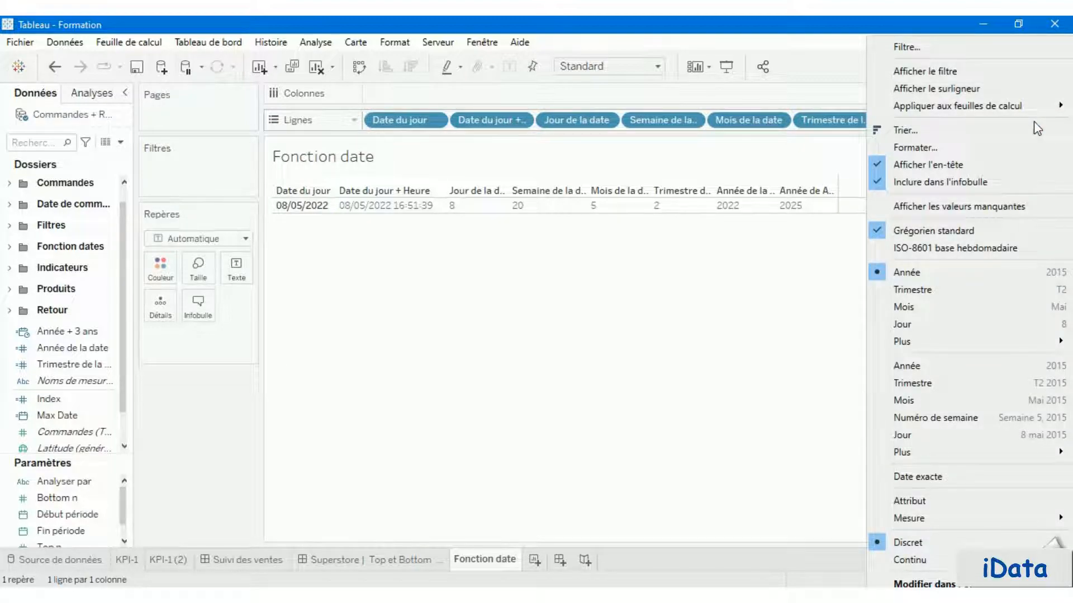
{"action": "left_click", "coordinate": [909, 477]}
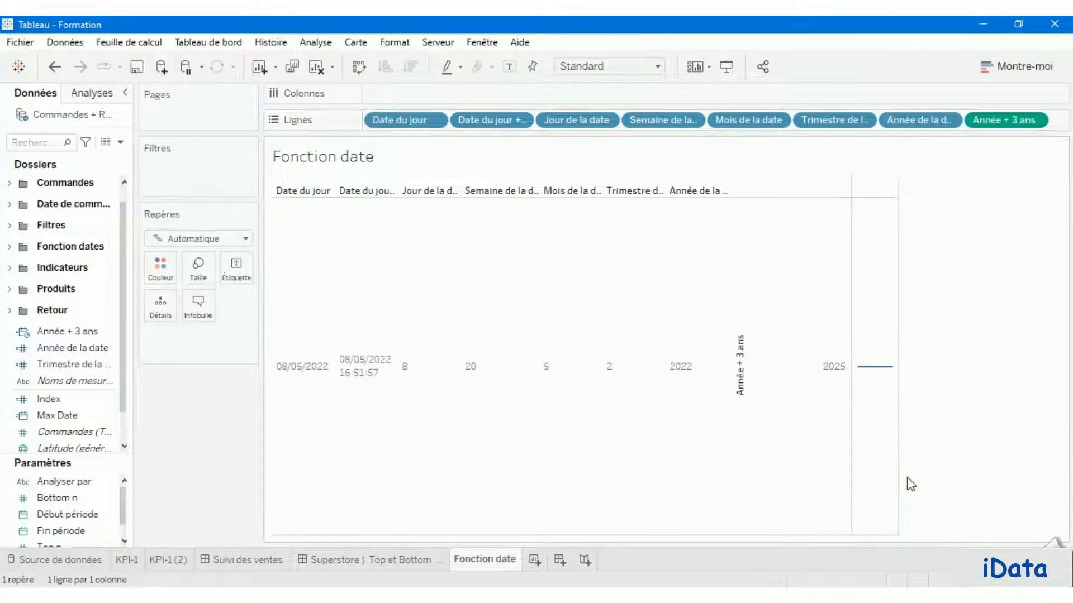
{"action": "left_click", "coordinate": [1037, 121]}
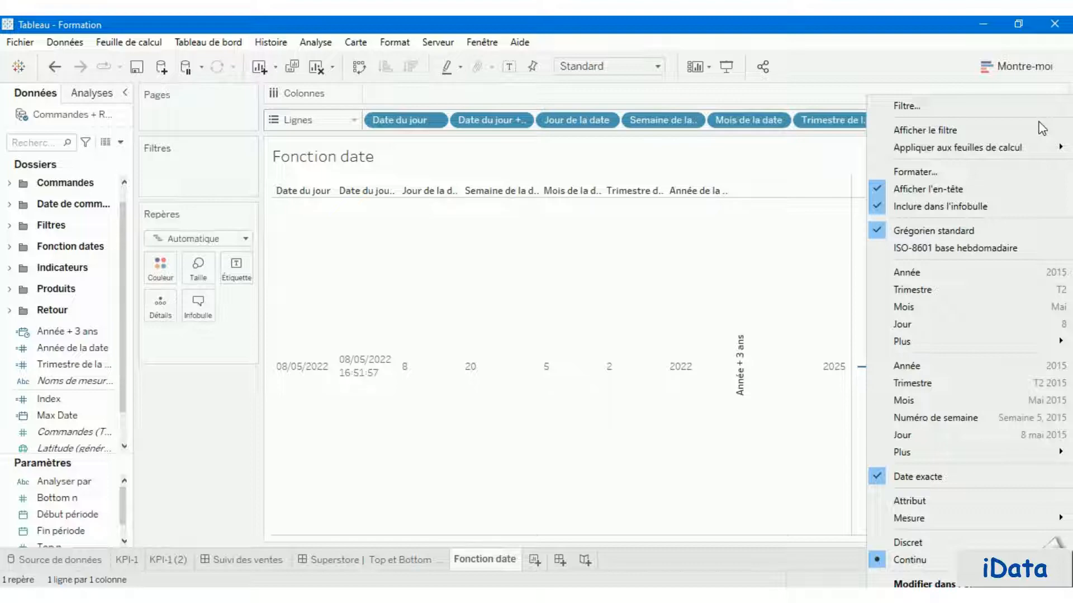
{"action": "left_click", "coordinate": [919, 543]}
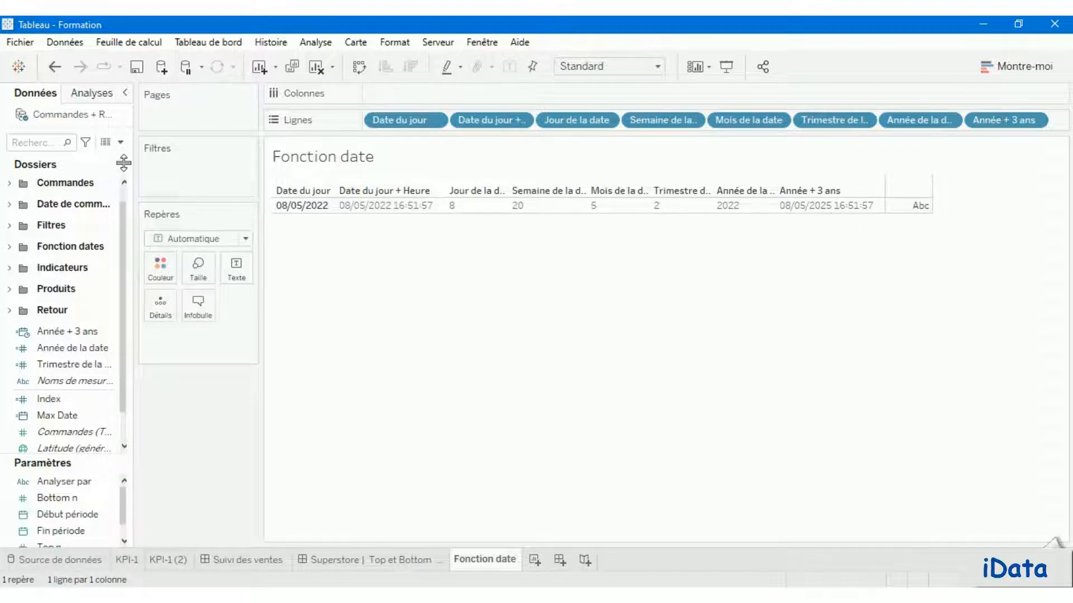
Start a new calculated field and name it "Diff Date"
{"action": "left_click", "coordinate": [121, 142]}
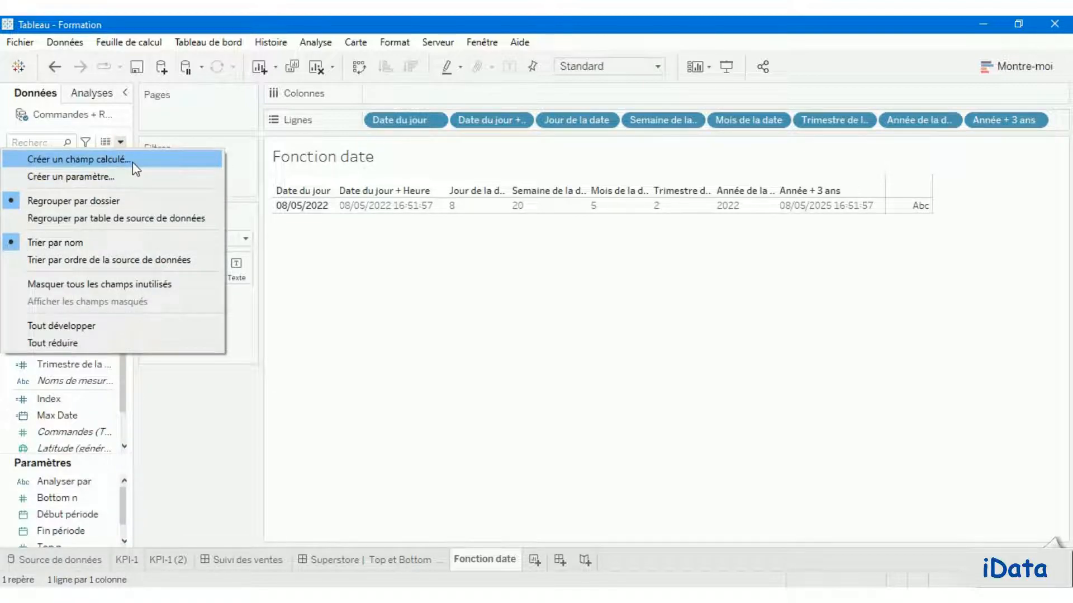
{"action": "left_click", "coordinate": [132, 162]}
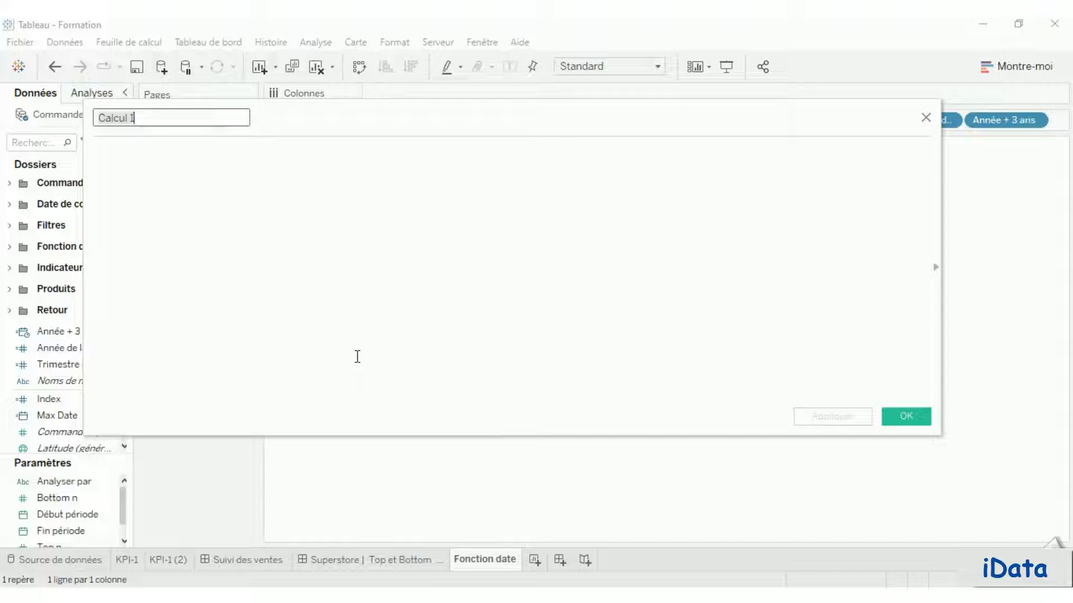
{"action": "type", "text": "Diff D"}
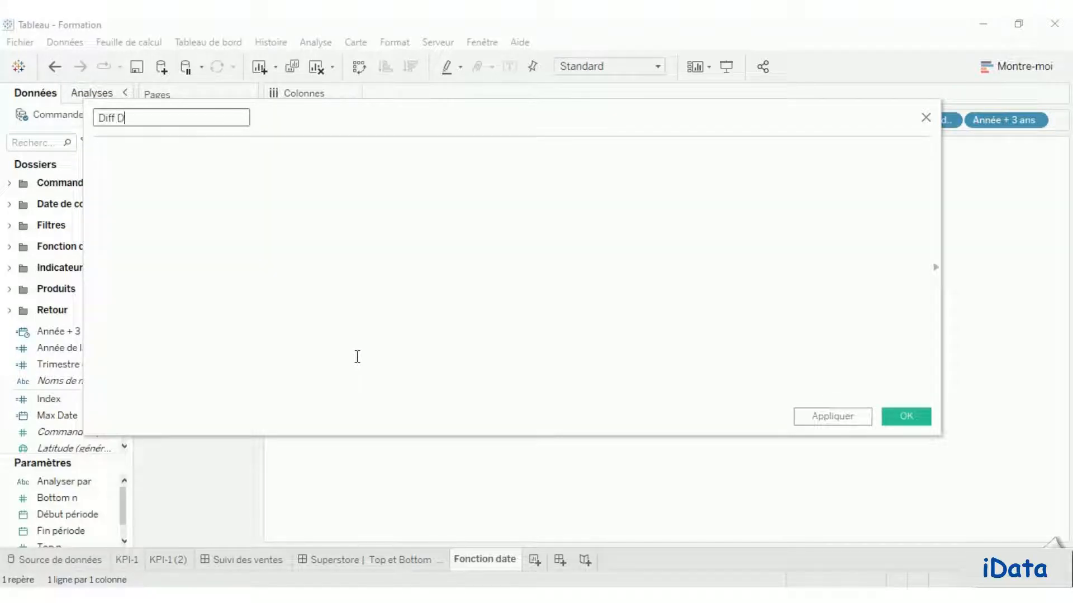
{"action": "type", "text": "ate"}
Define the Diff Date calculation as DATEDIFF('year',NOW(),[Année + 3 ans]) and save the field
{"action": "left_click", "coordinate": [358, 356]}
{"action": "type", "text": "DA"}
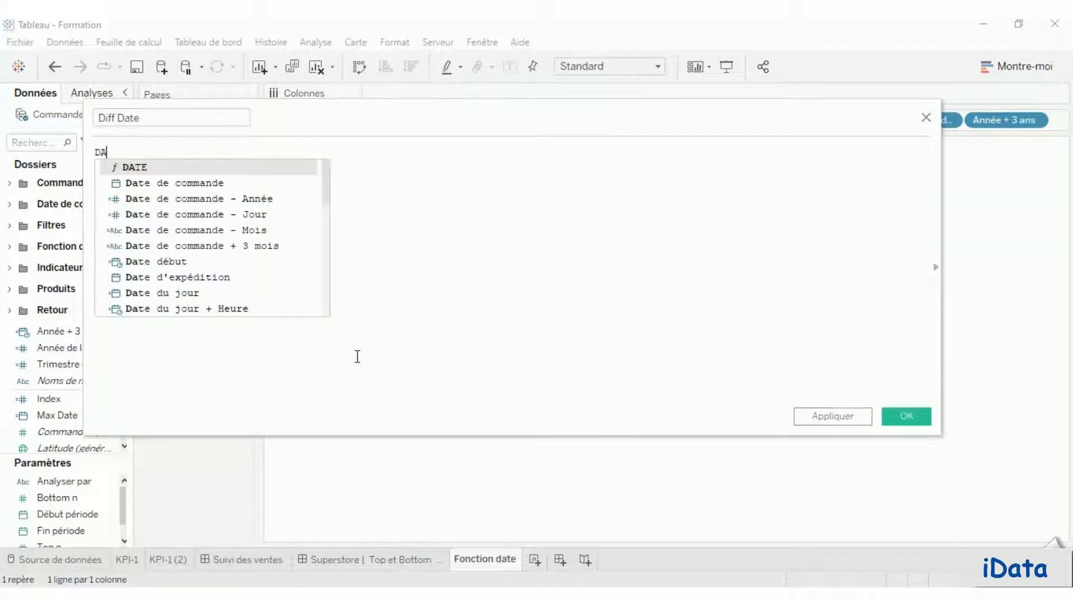
{"action": "type", "text": "TEDI"}
{"action": "key", "text": "Return"}
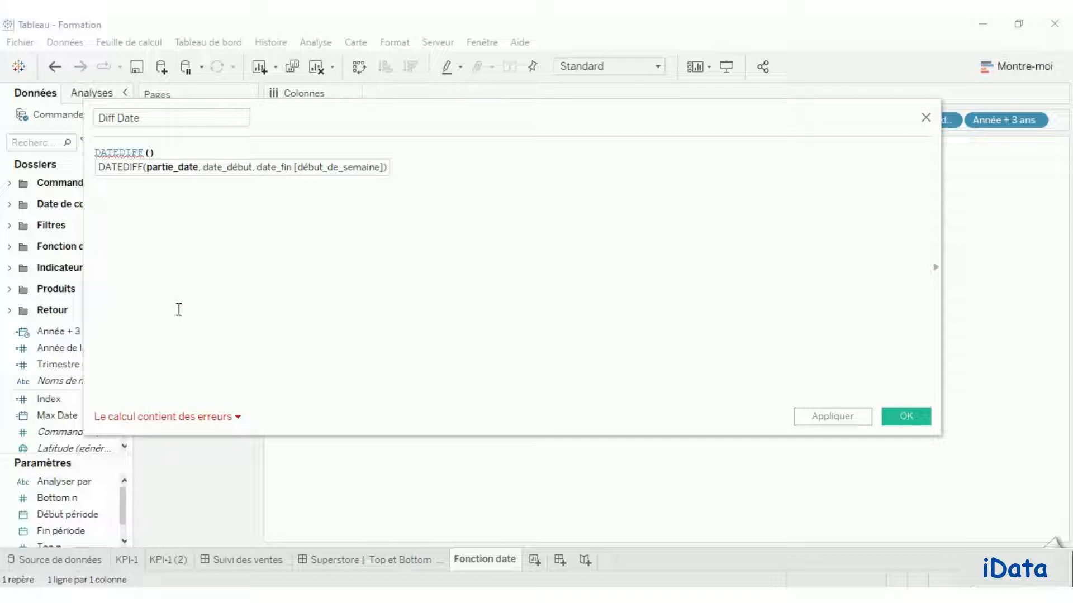
{"action": "type", "text": "'"}
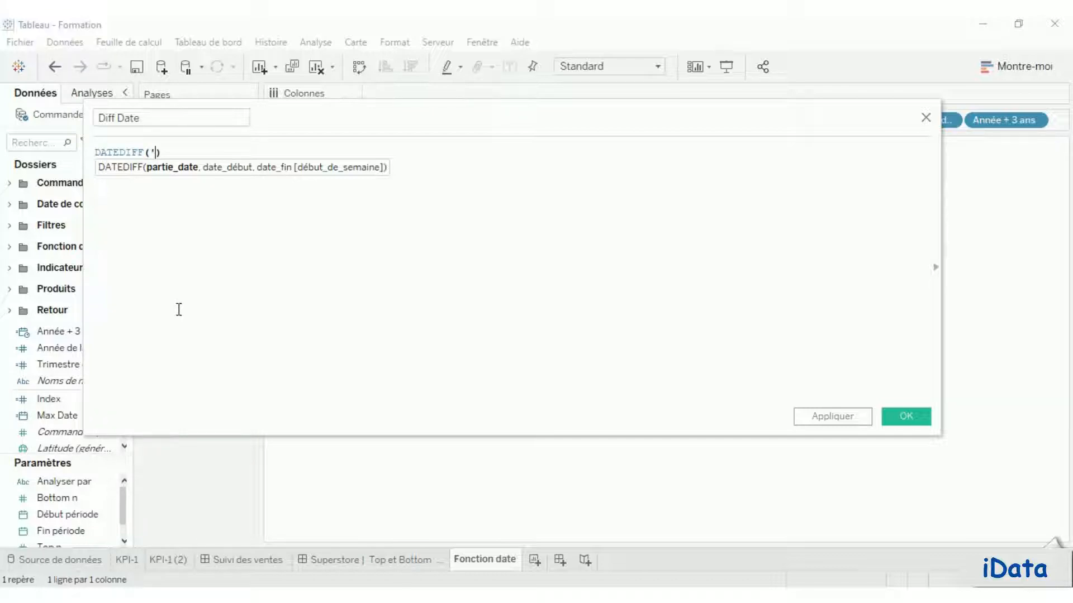
{"action": "type", "text": "year',"}
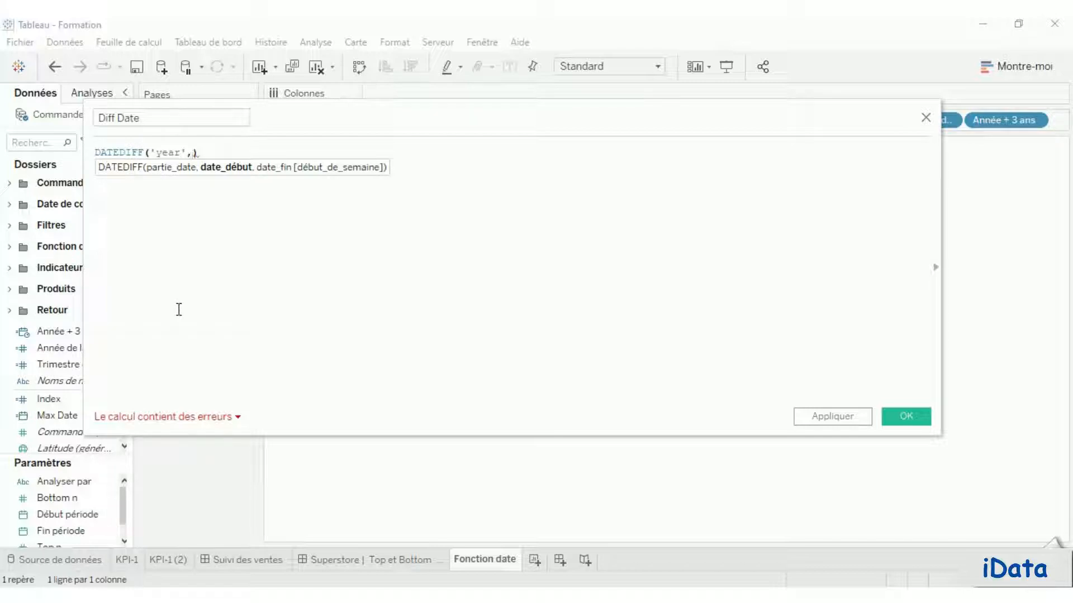
{"action": "type", "text": "NOW()"}
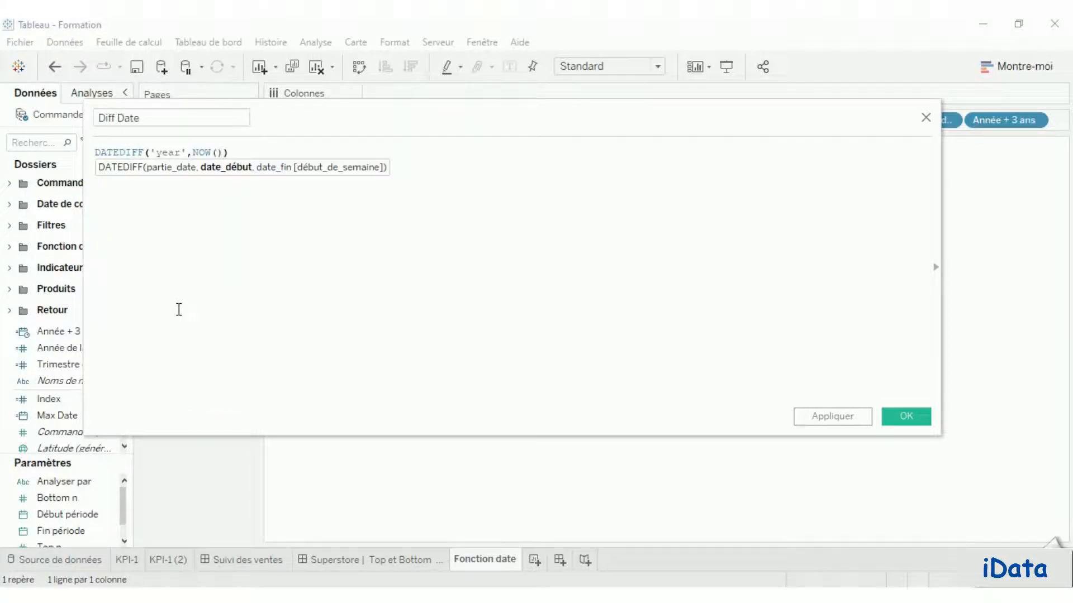
{"action": "type", "text": ","}
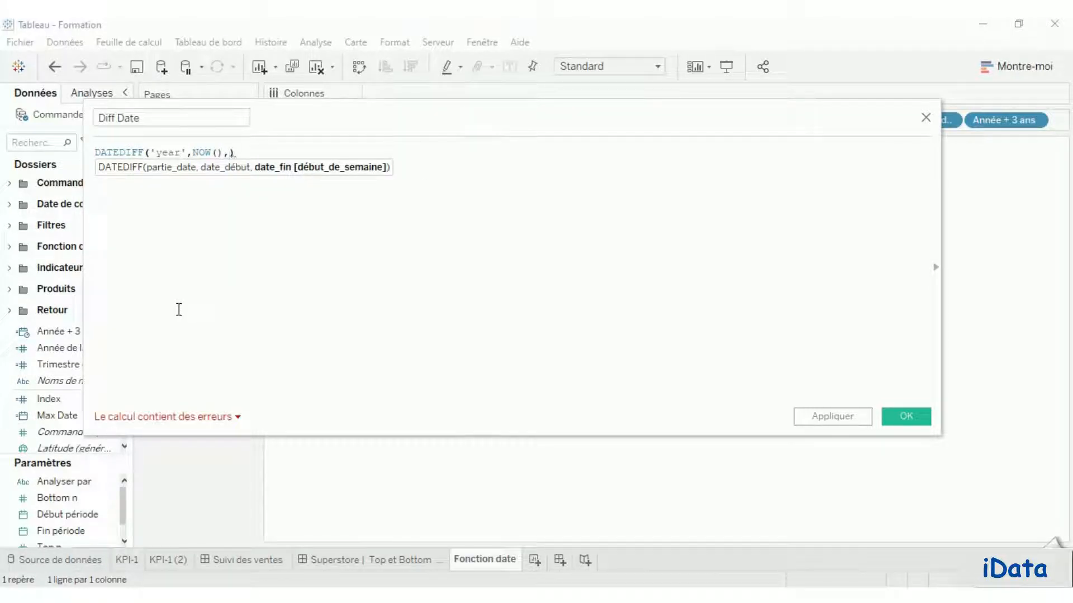
{"action": "type", "text": "ann"}
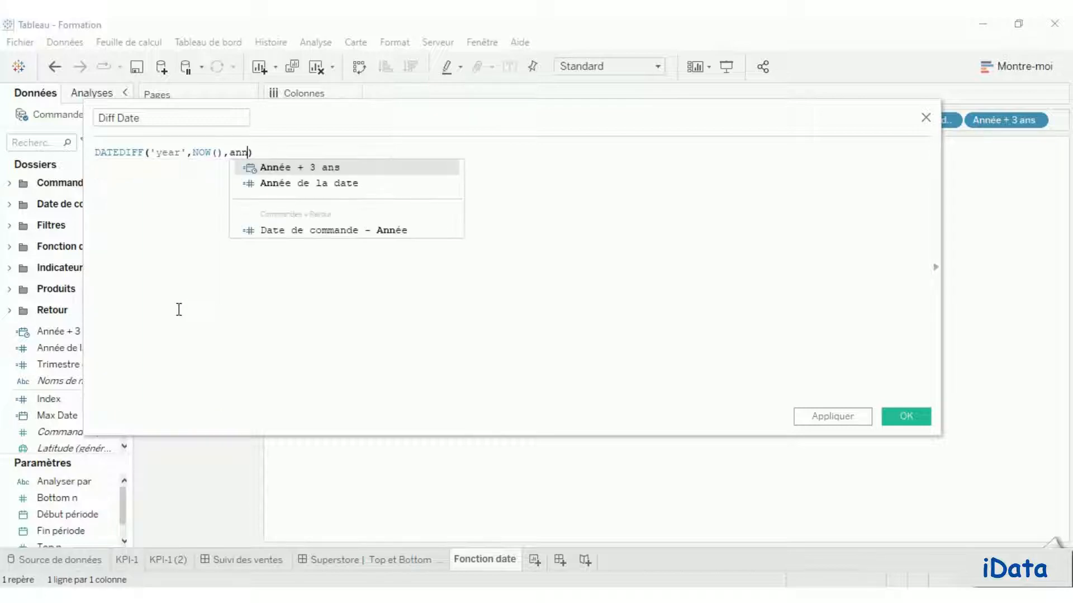
{"action": "key", "text": "Return"}
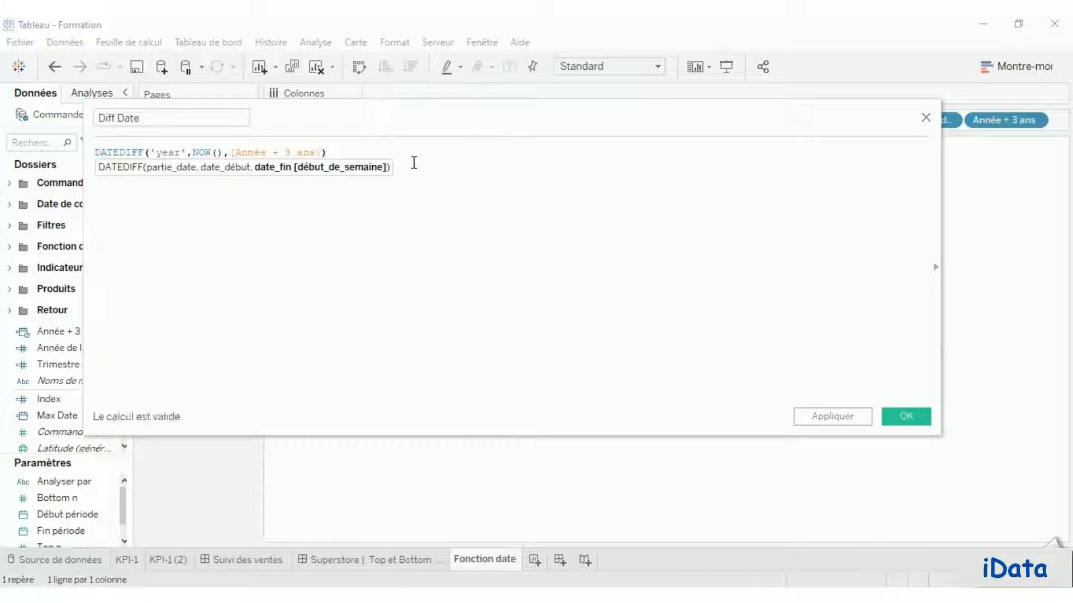
{"action": "left_click", "coordinate": [402, 154]}
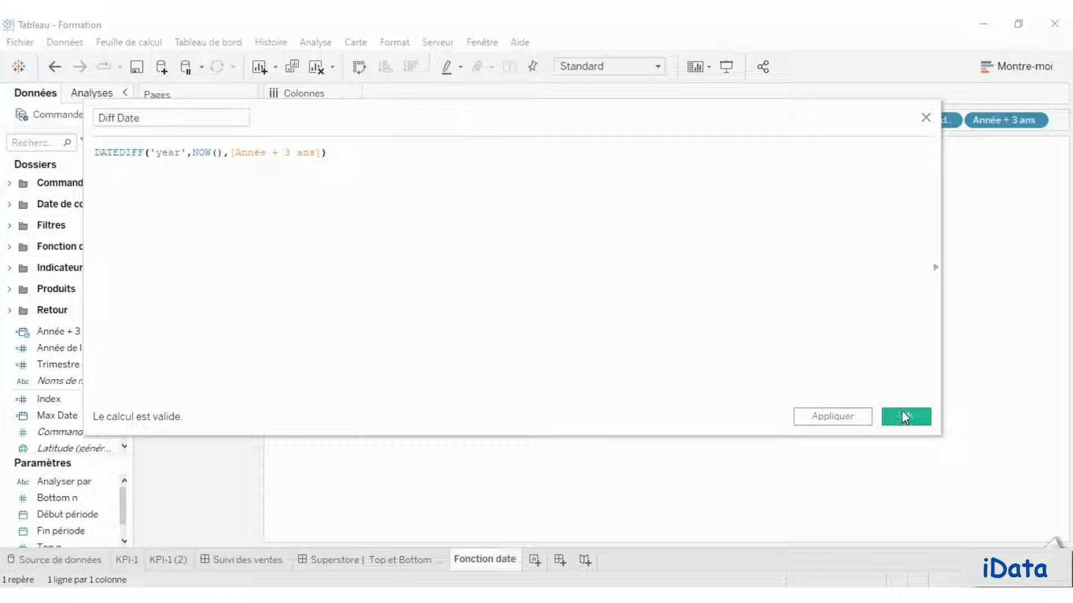
{"action": "left_click", "coordinate": [916, 421]}
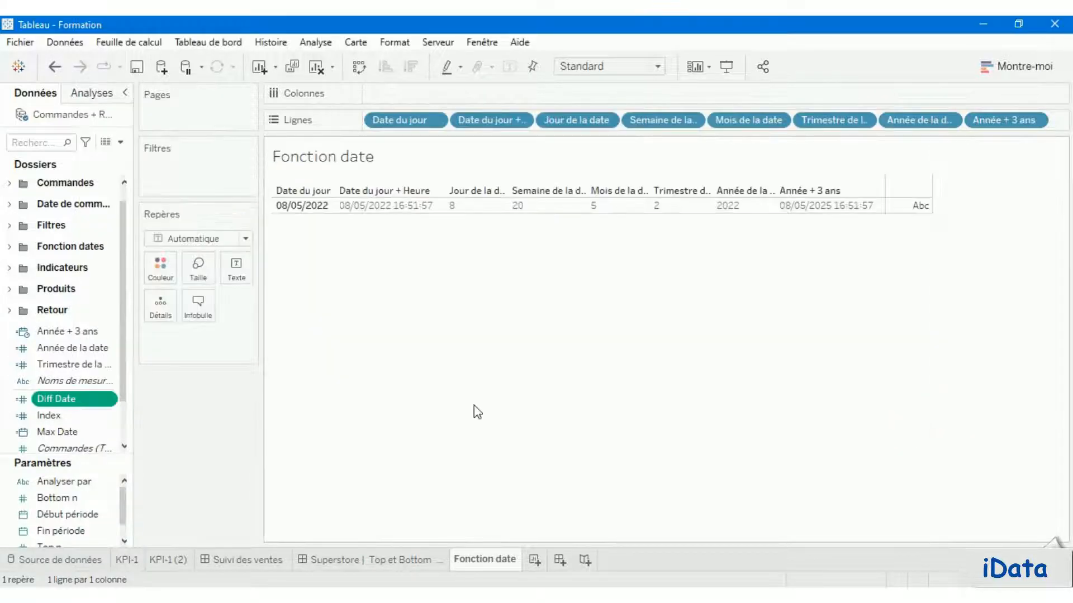
Convert Diff Date to a dimension and add it at the end of Lignes
{"action": "left_click", "coordinate": [111, 400]}
{"action": "left_click", "coordinate": [187, 249]}
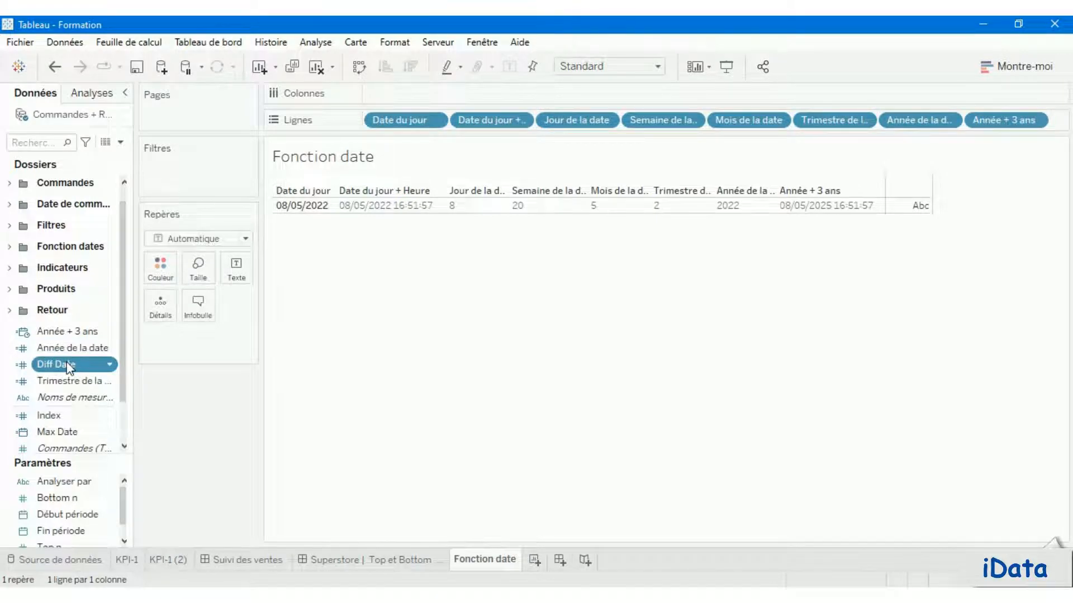
{"action": "left_click_drag", "start_coordinate": [54, 366], "coordinate": [1041, 116]}
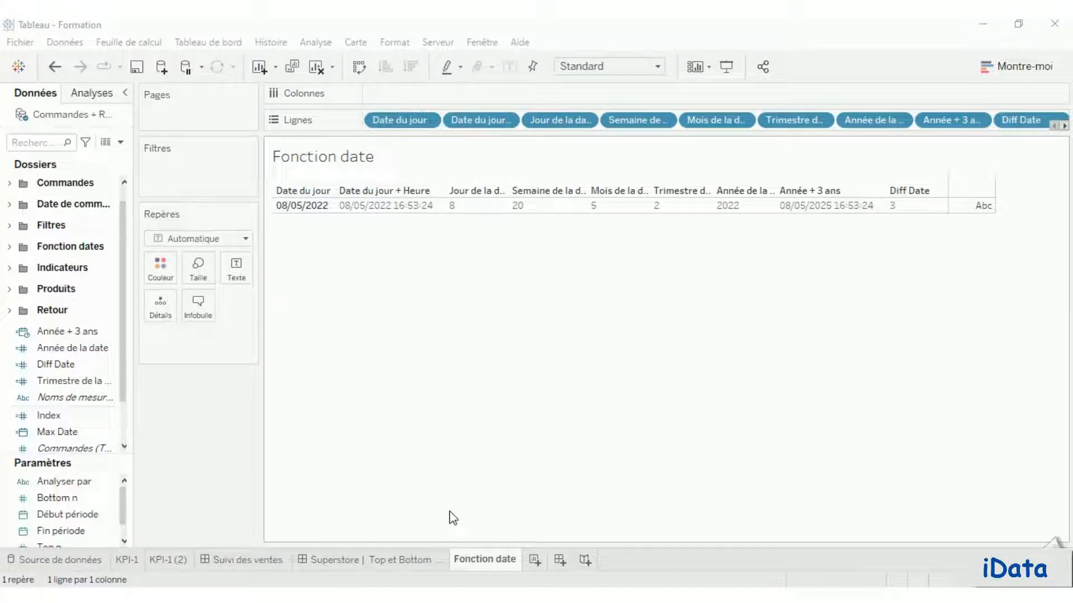
Start a new calculated field and name it "Libellé du mois de la date"
{"action": "left_click", "coordinate": [120, 142]}
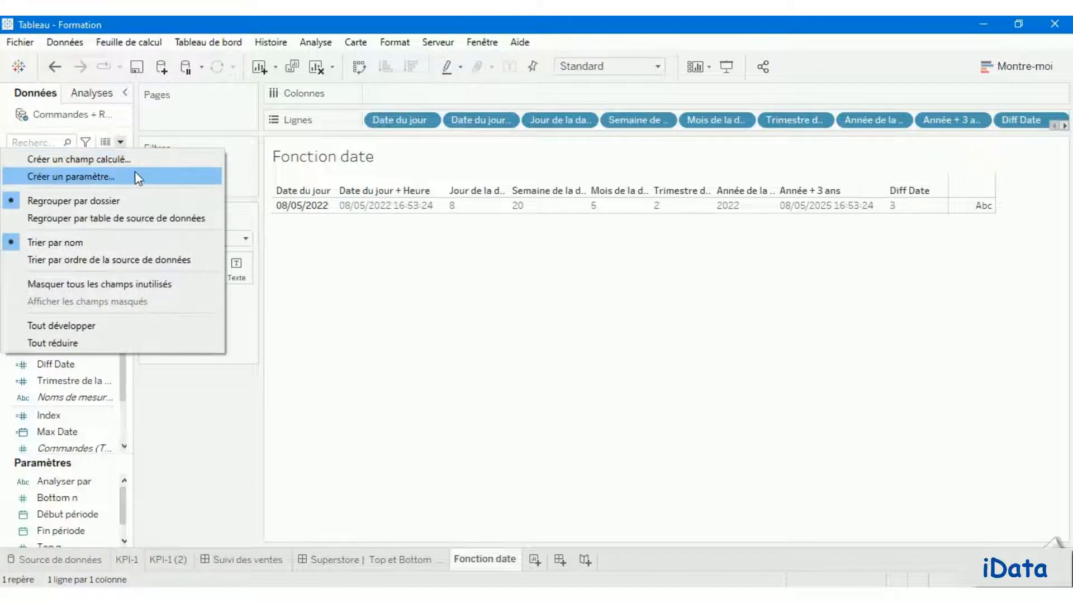
{"action": "left_click", "coordinate": [133, 161]}
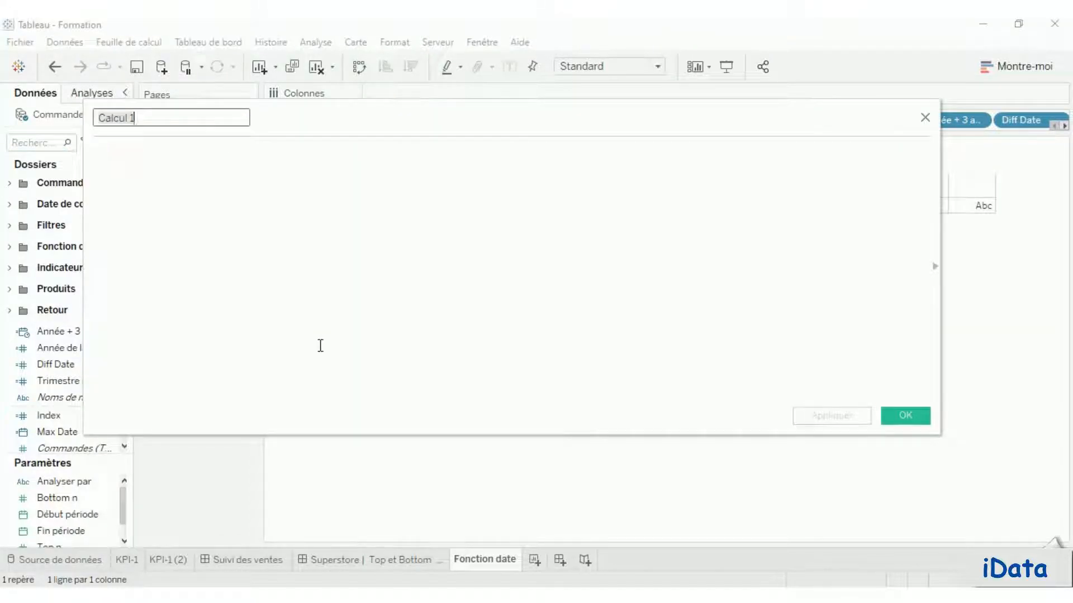
{"action": "type", "text": "Libell"}
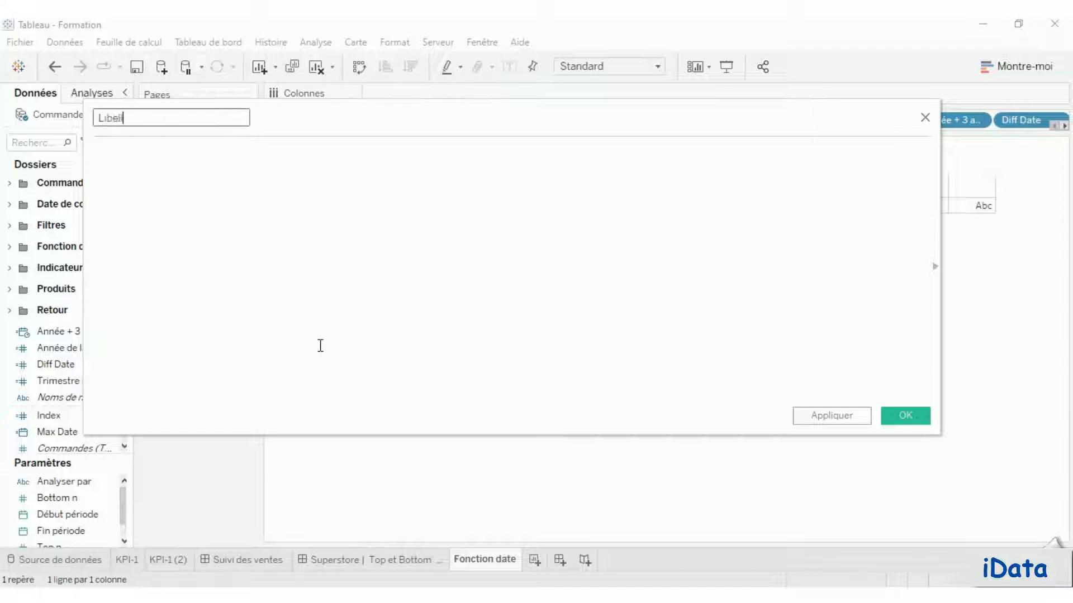
{"action": "type", "text": "é du mois de la date"}
Define the Libellé du mois de la date calculation as DATENAME('month',NOW()) and save the field
{"action": "key", "text": "Tab"}
{"action": "type", "text": "D"}
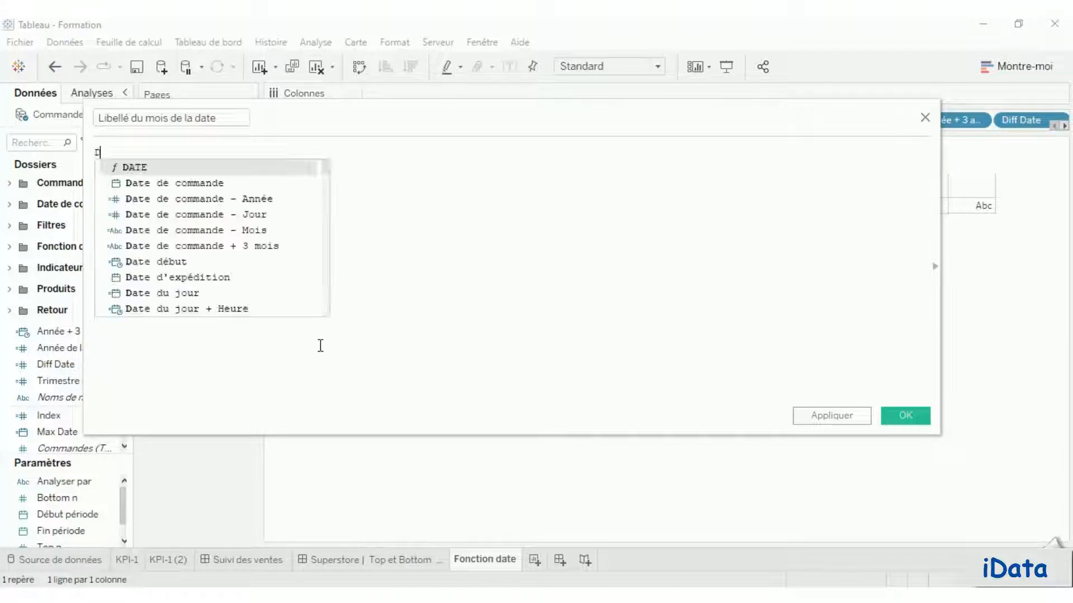
{"action": "type", "text": "ATEN"}
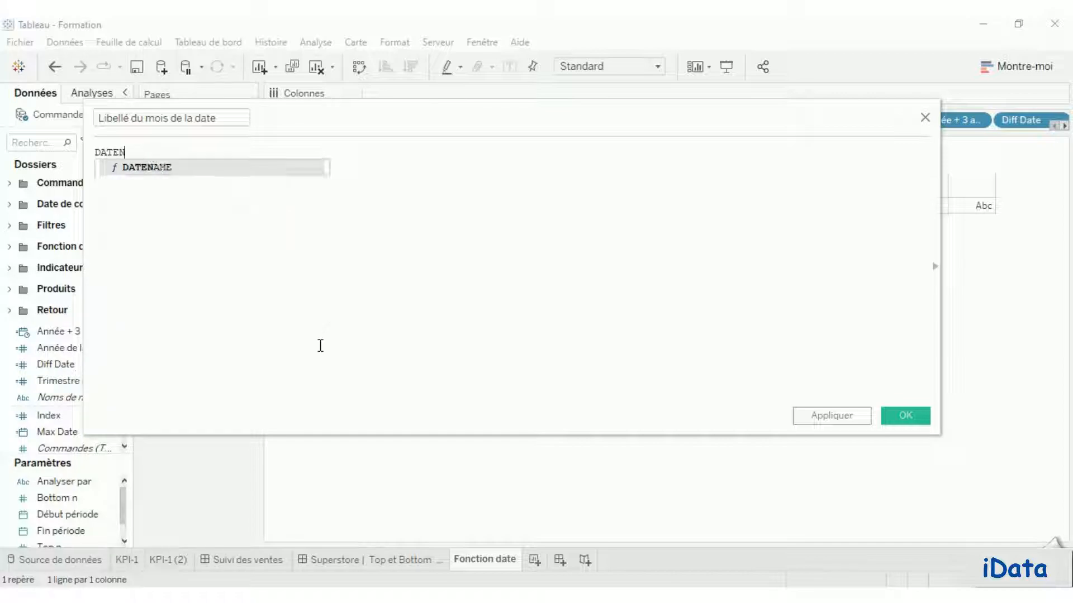
{"action": "key", "text": "Return"}
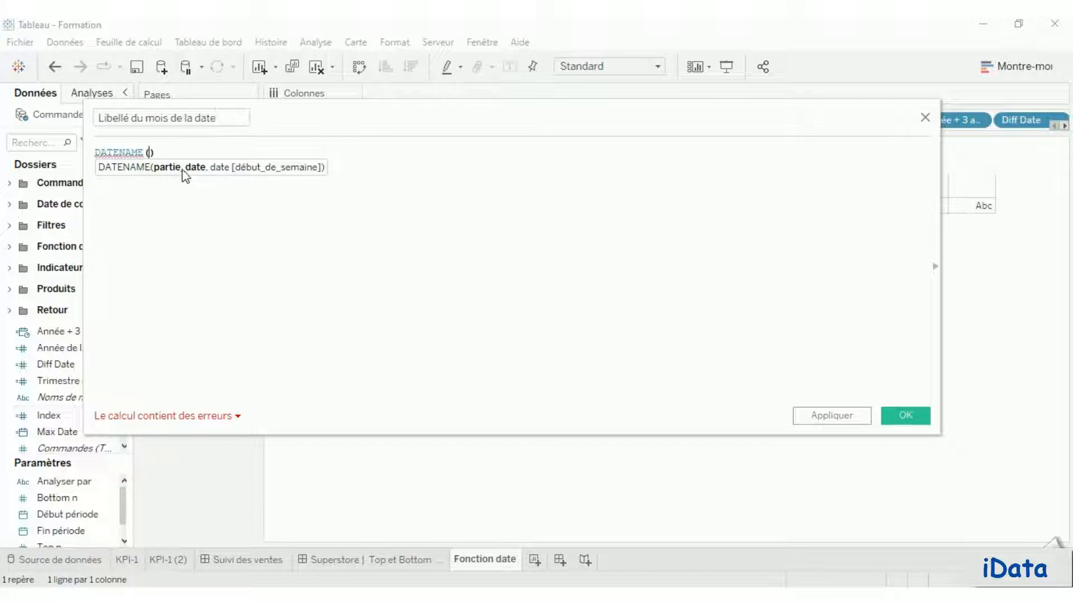
{"action": "type", "text": "'month"}
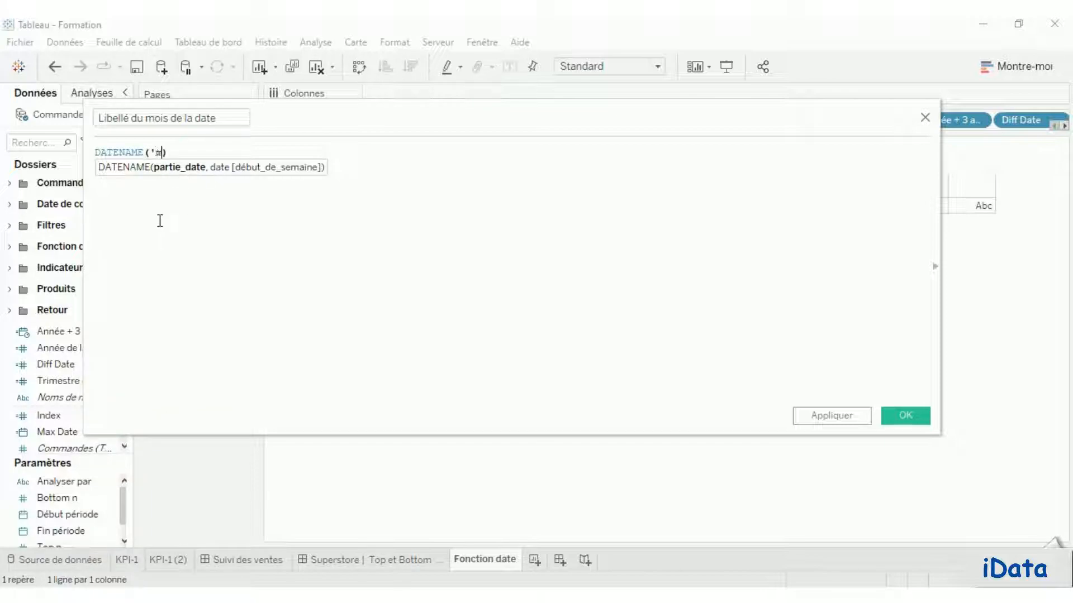
{"action": "type", "text": "',NOW()"}
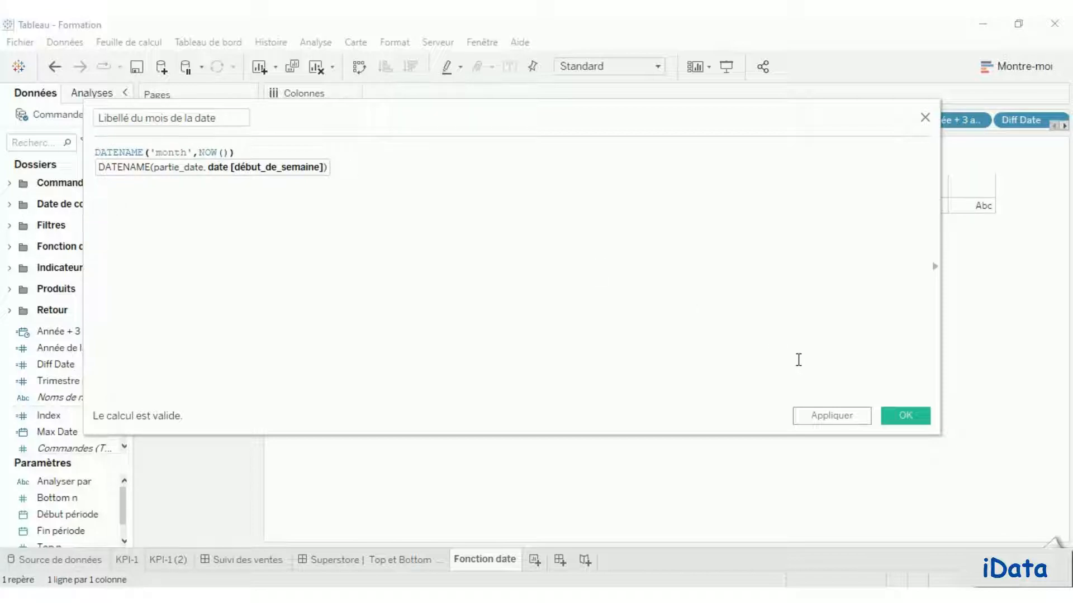
{"action": "left_click", "coordinate": [905, 418]}
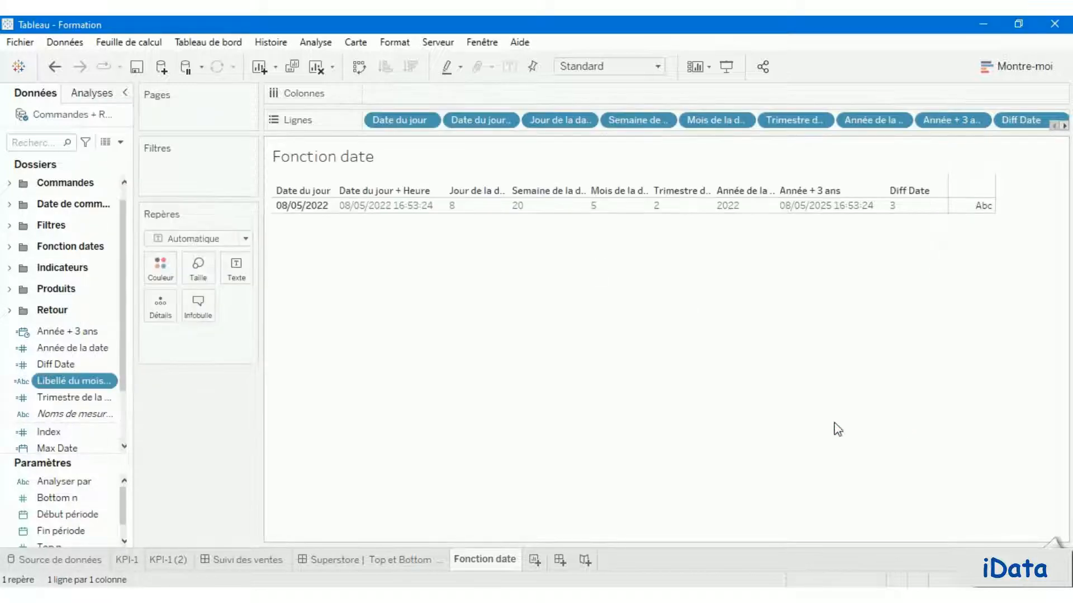
Try to place Libellé du mois de la date at the end of Lignes, and undo both the placement and the field's creation
{"action": "left_click_drag", "start_coordinate": [64, 385], "coordinate": [1033, 119]}
{"action": "key", "text": "ctrl+z"}
{"action": "key", "text": "ctrl+z"}
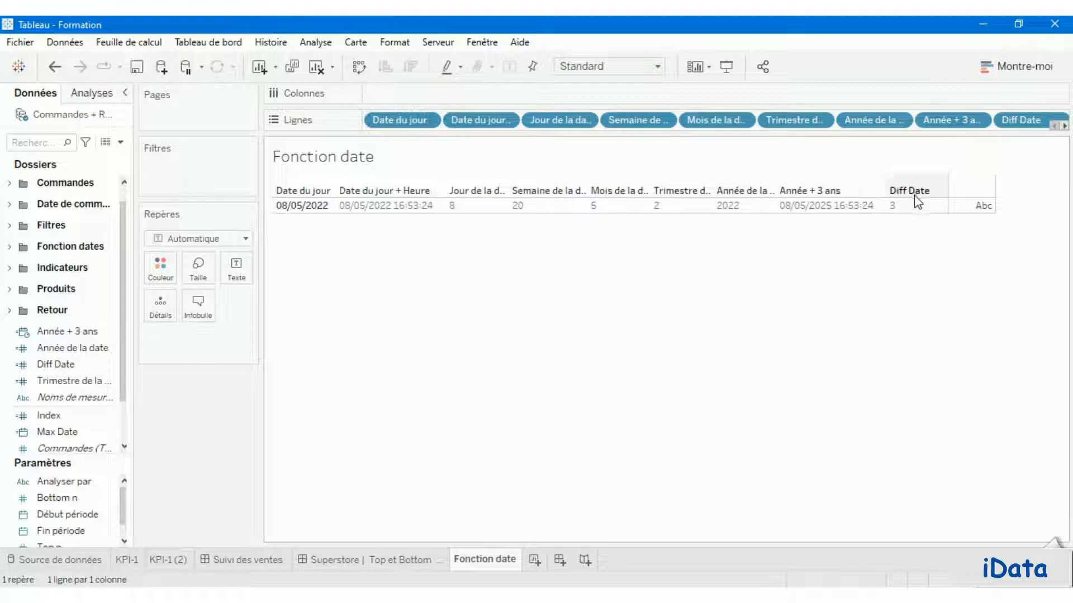